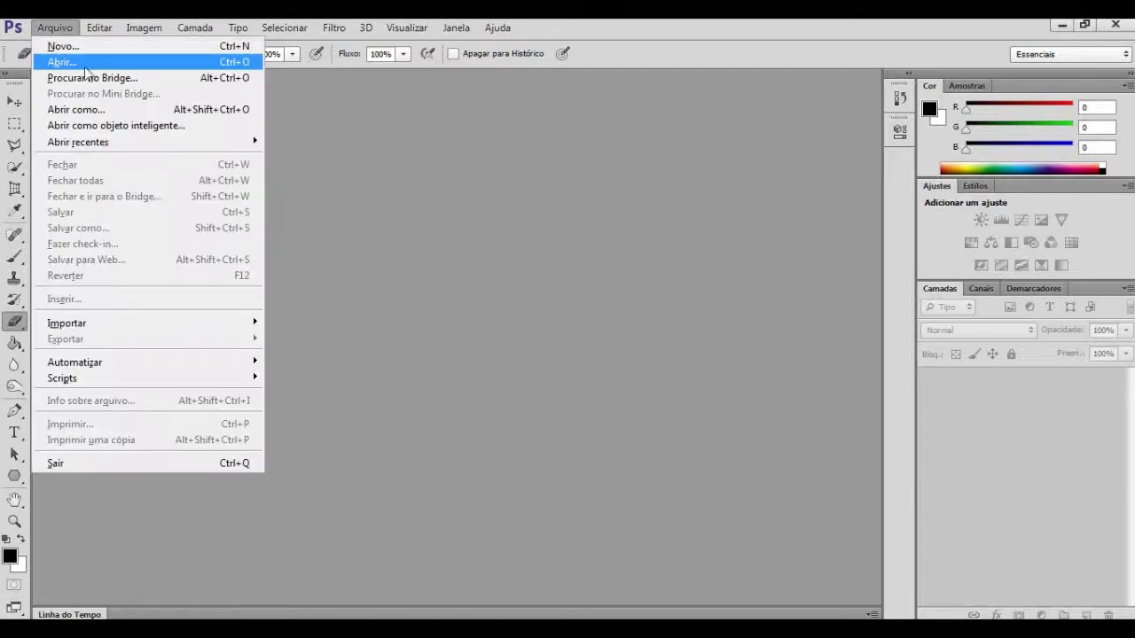
Open margery 1.jpg and switch to the plain freehand Lasso tool
click(431, 292)
scroll(644, 433, down, 2)
double_click(645, 416)
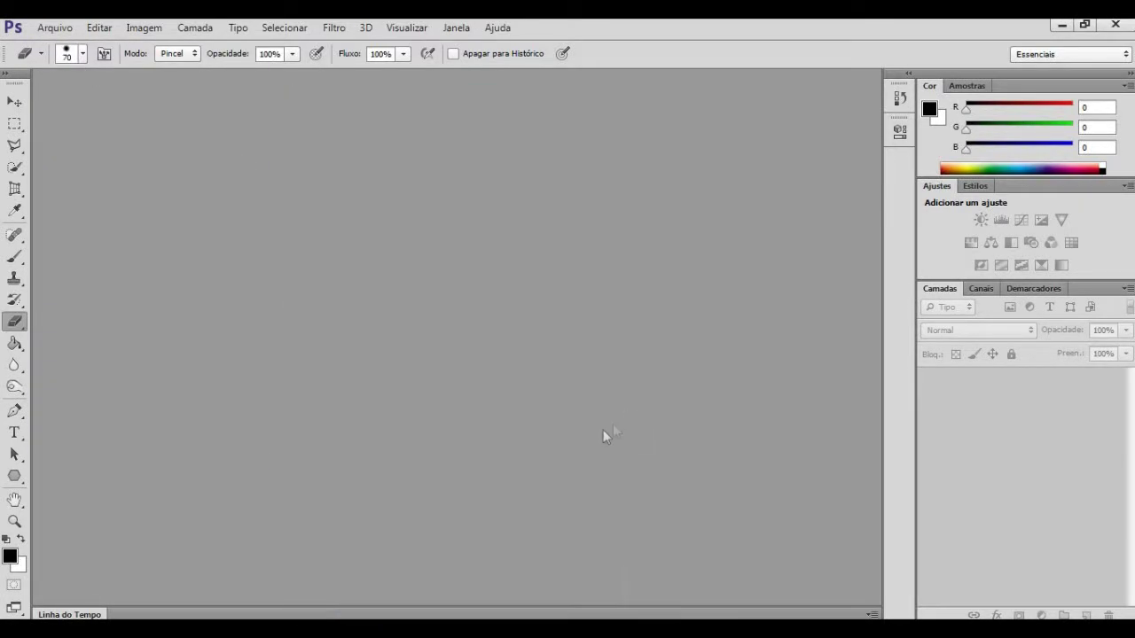
click(14, 145)
click(80, 144)
scroll(350, 452, down, 2)
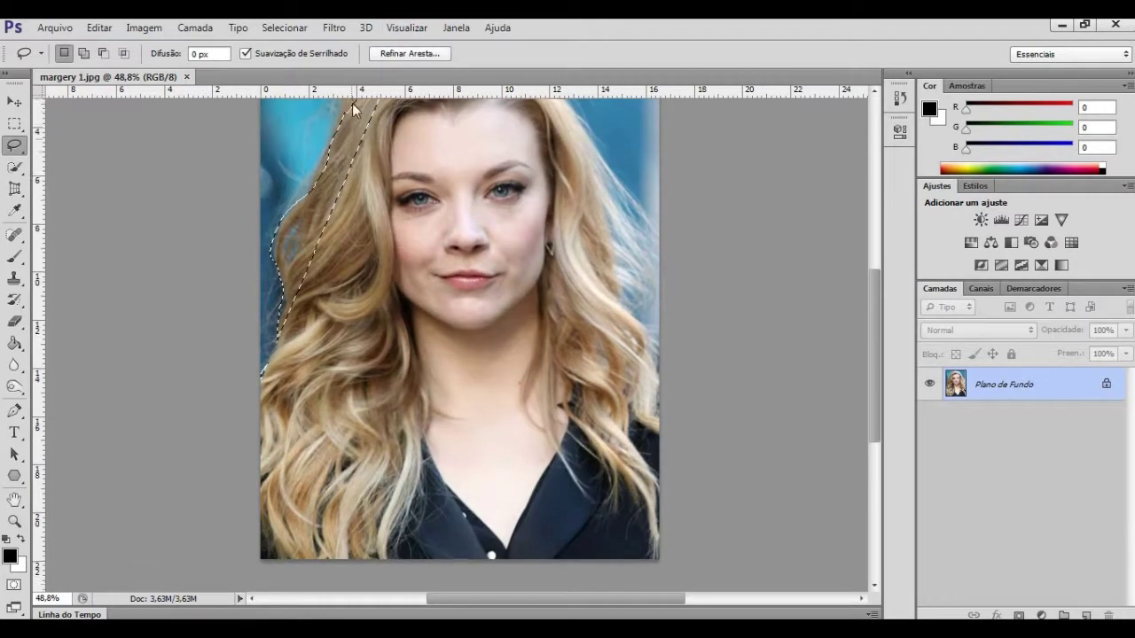
Lasso the hair on both sides of the face down to the shoulders, then open Refine Edge
drag(323, 182, 279, 466)
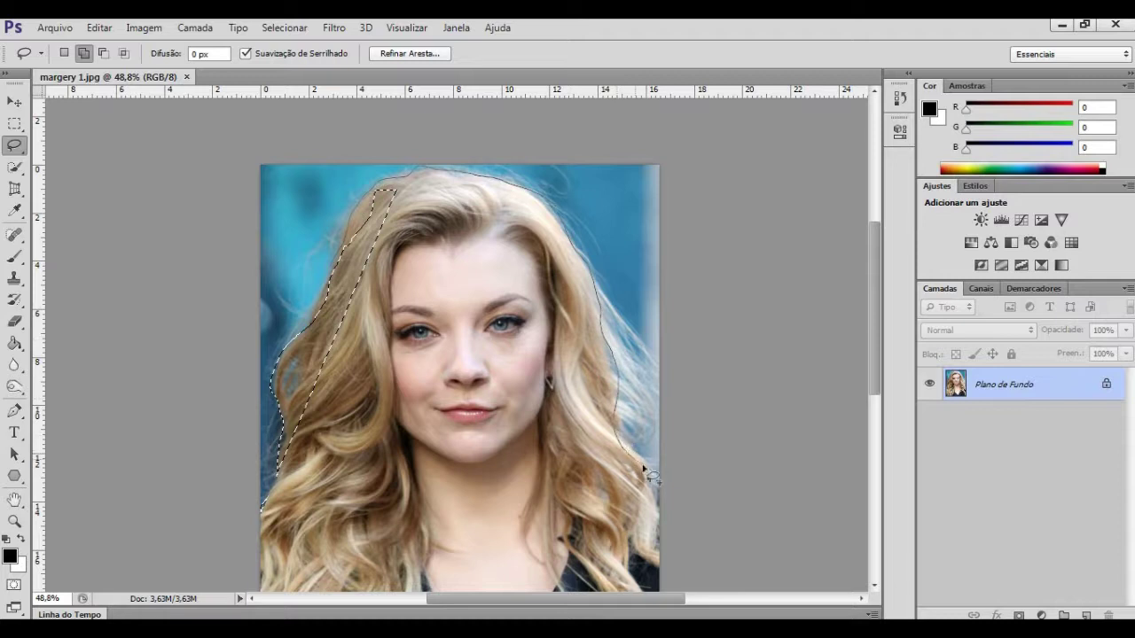
drag(630, 537, 633, 589)
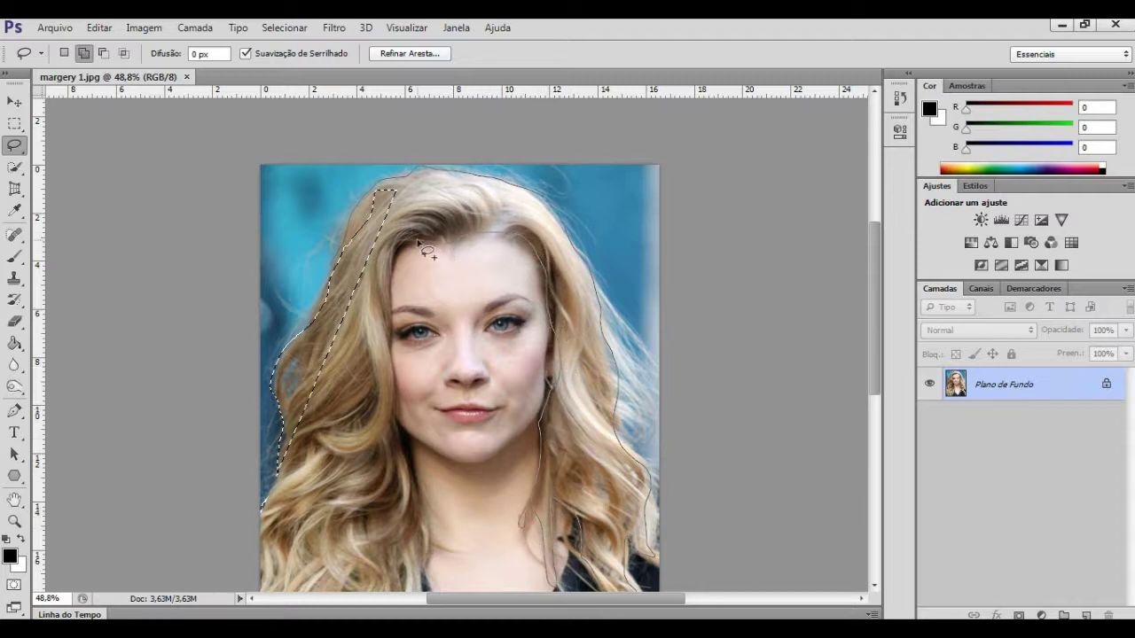
drag(393, 423, 408, 468)
drag(264, 519, 265, 523)
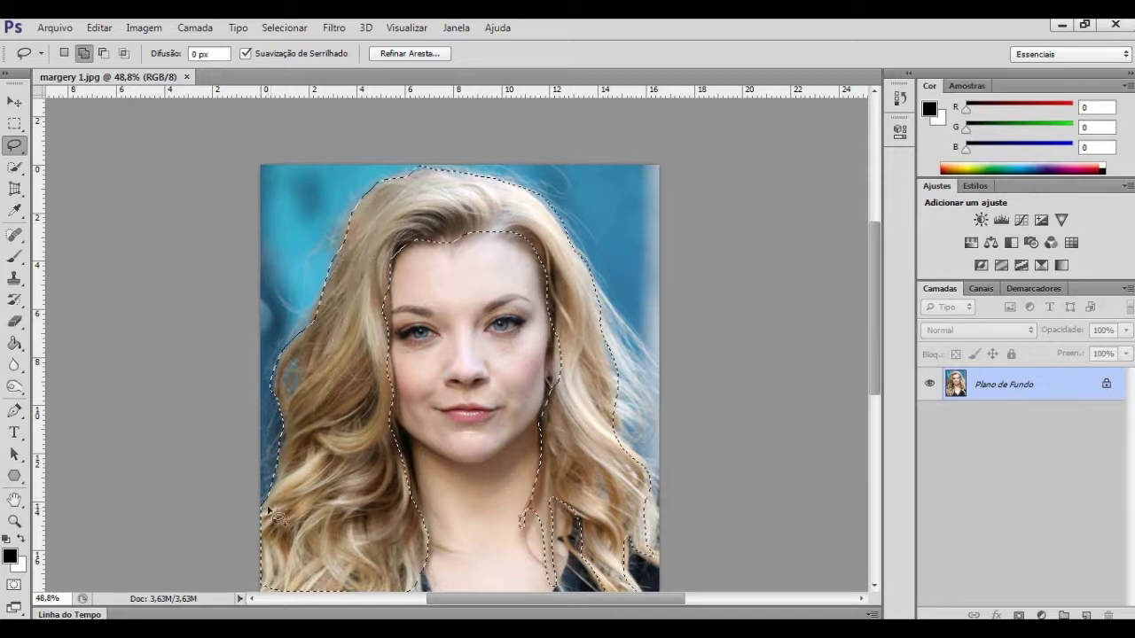
scroll(268, 479, down, 4)
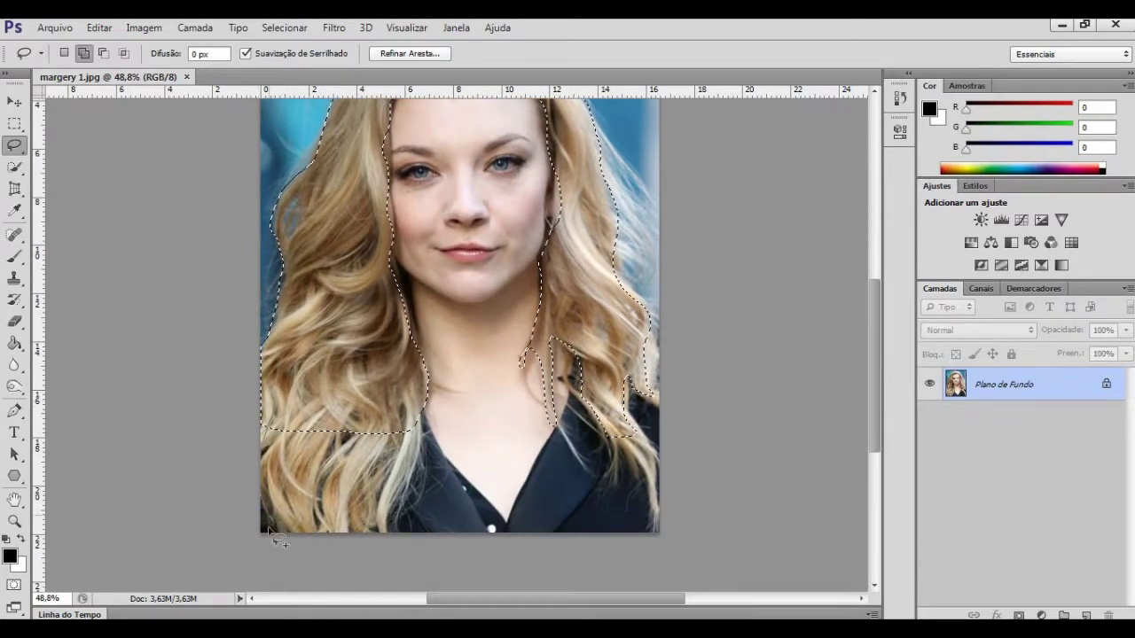
drag(387, 536, 402, 531)
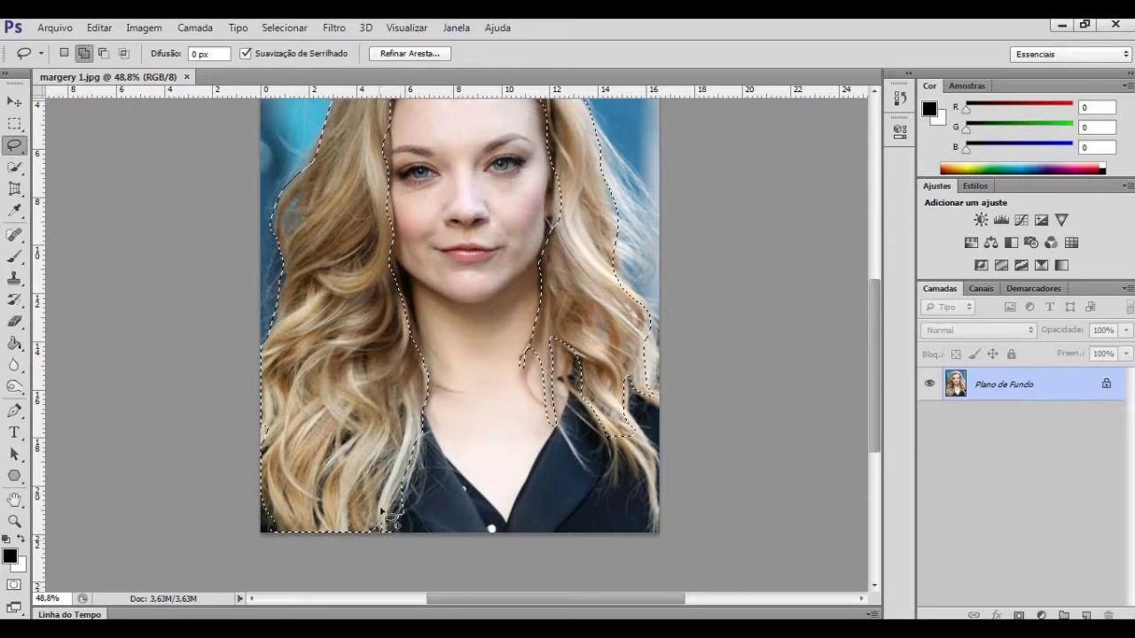
scroll(399, 528, up, 1)
scroll(445, 417, up, 2)
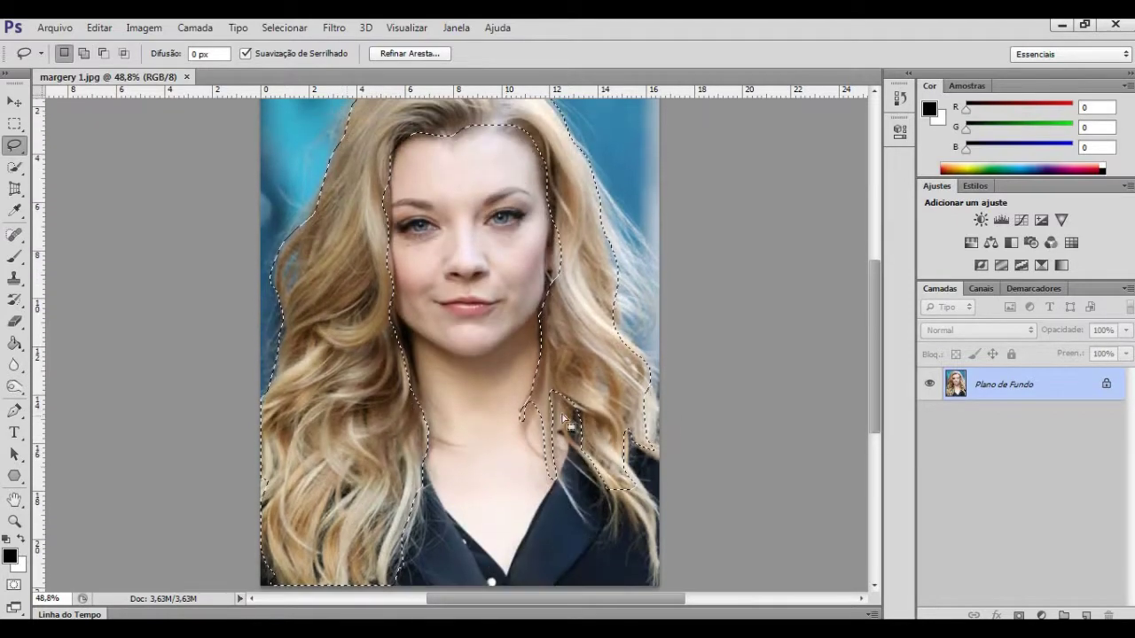
click(410, 53)
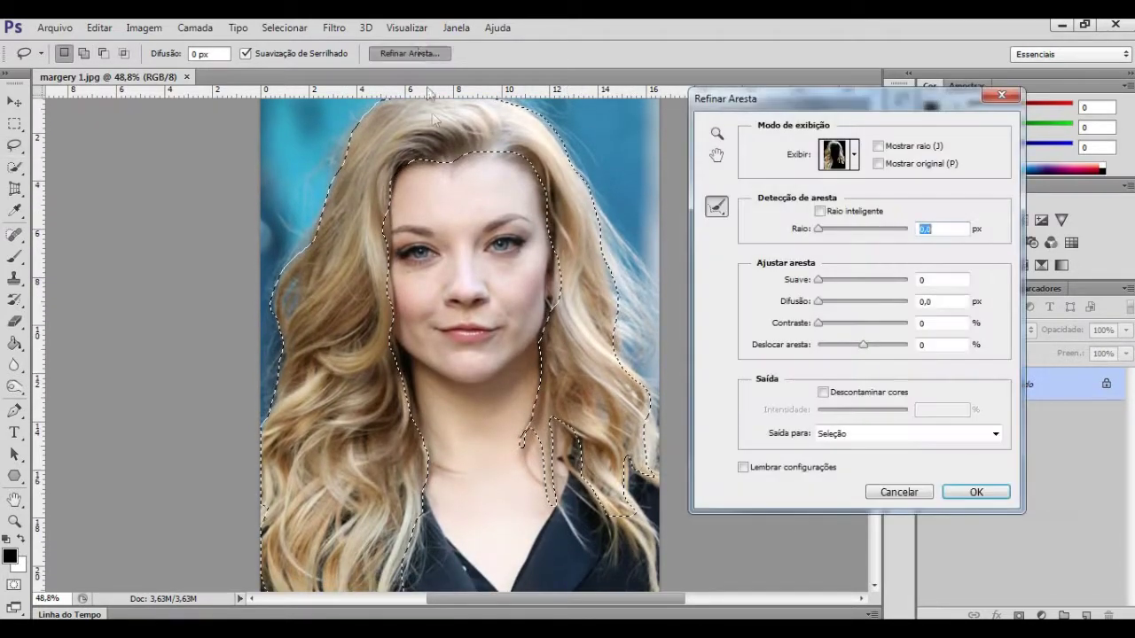
Set Refine Edge to smart radius 8.2 px, smooth 21 and feather 5.8 px
drag(831, 230, 861, 230)
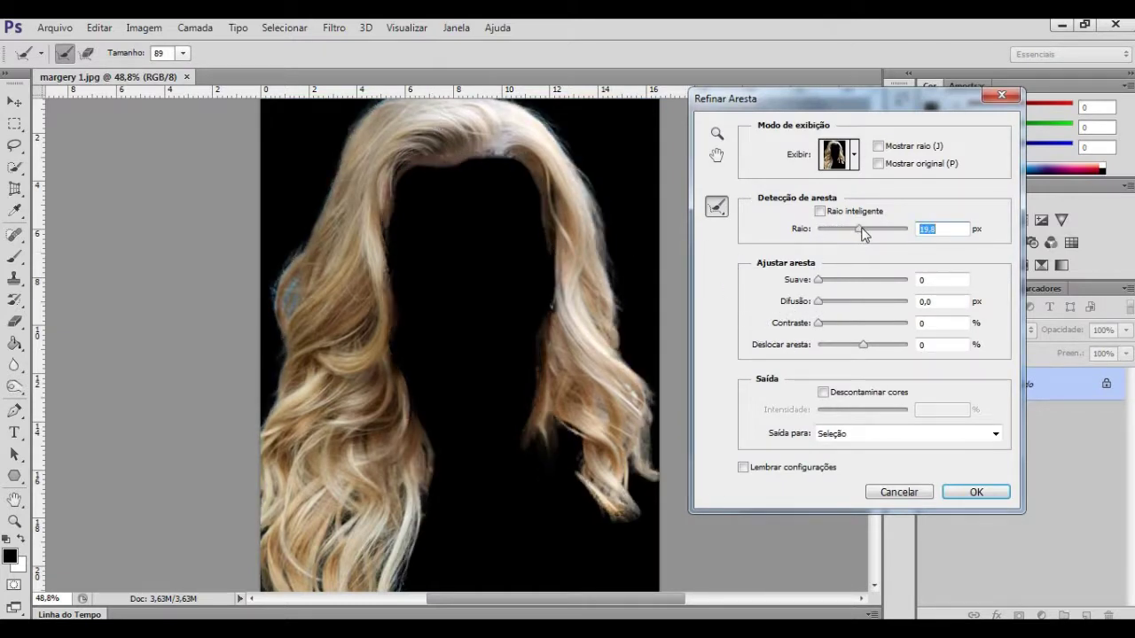
drag(864, 232, 857, 233)
click(829, 281)
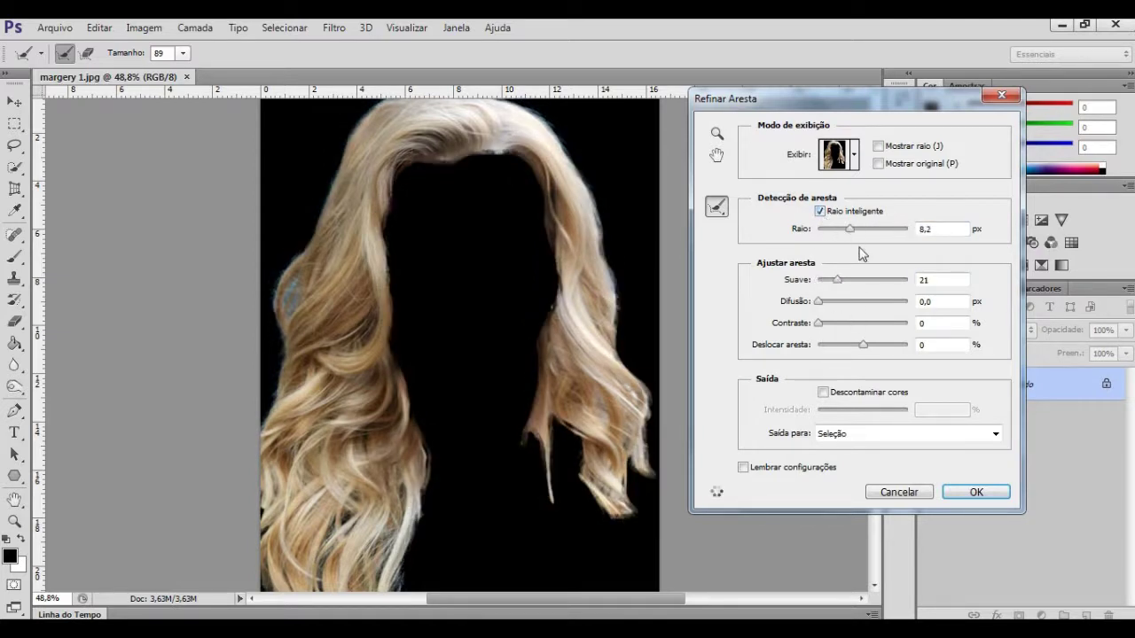
drag(820, 302, 847, 302)
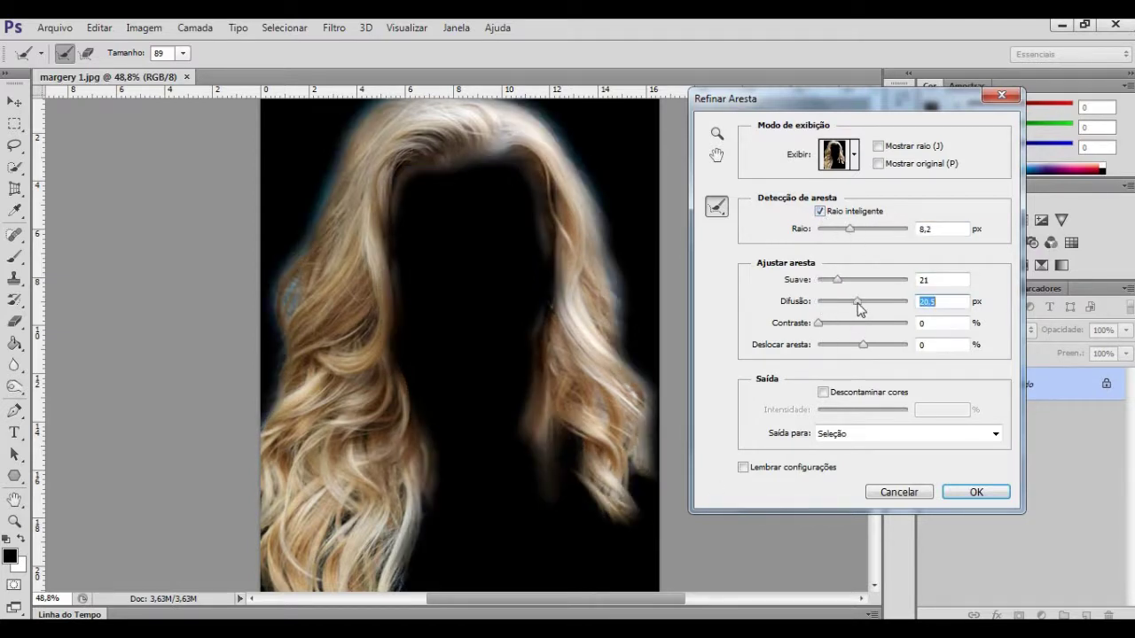
Brush away the blue fringe on the hair edges, decontaminate colours, and output to a new layer
drag(616, 182, 587, 148)
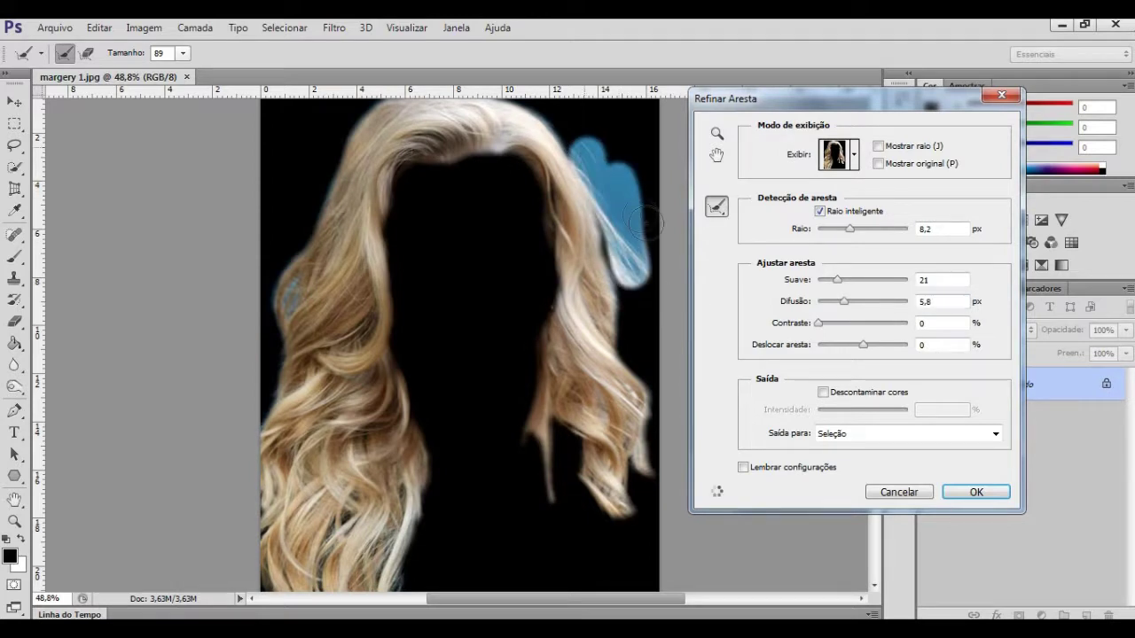
drag(650, 351, 614, 476)
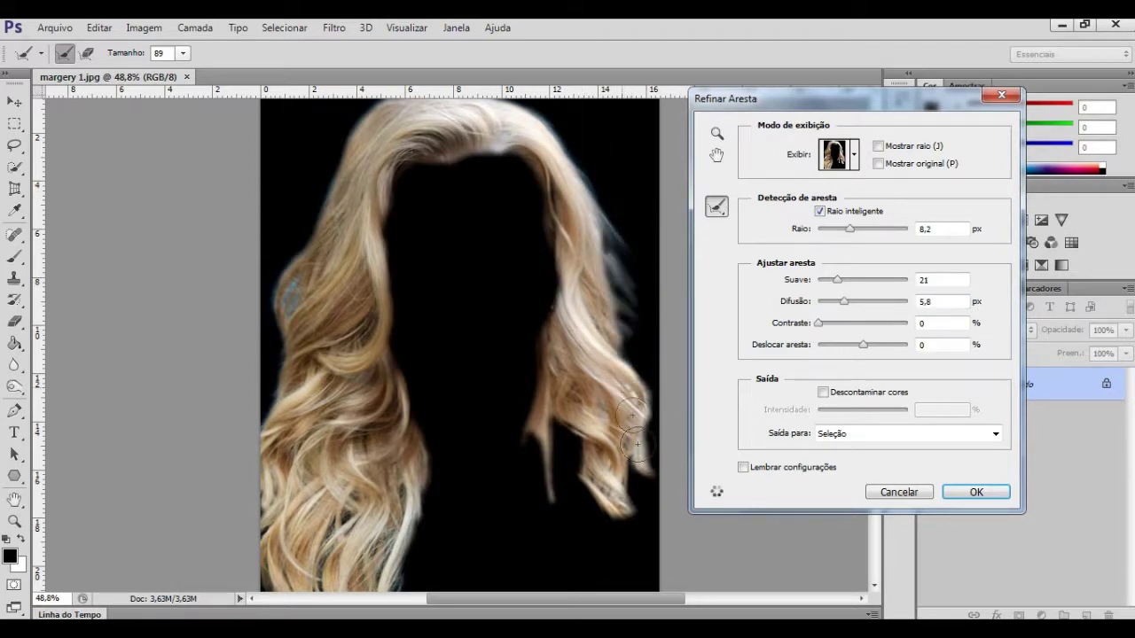
click(823, 392)
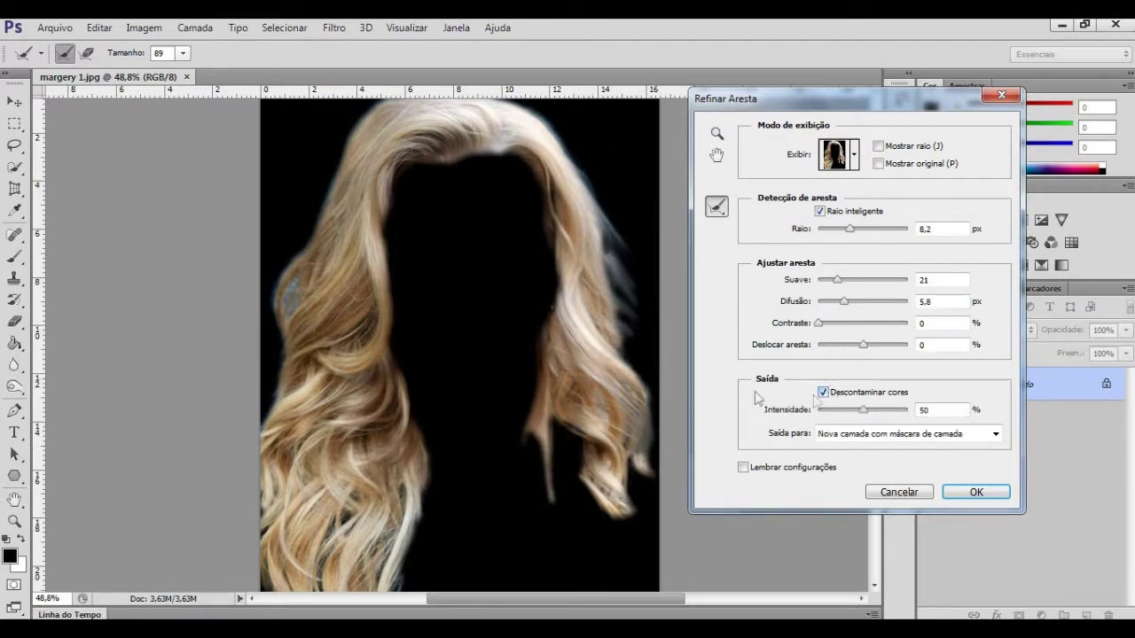
drag(351, 279, 367, 119)
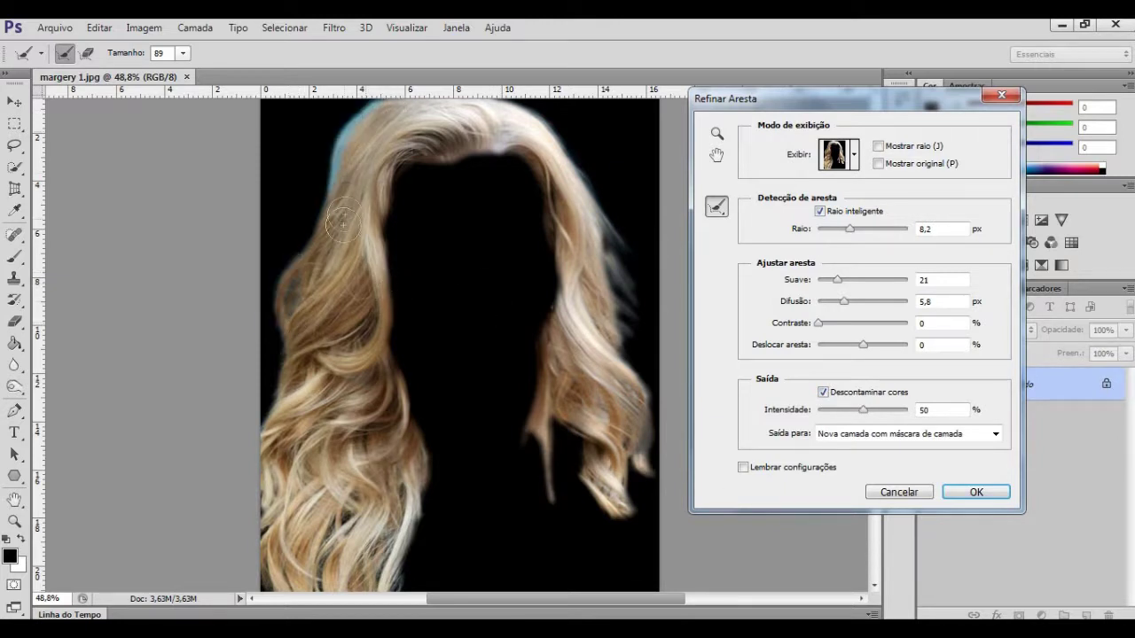
drag(397, 468, 417, 590)
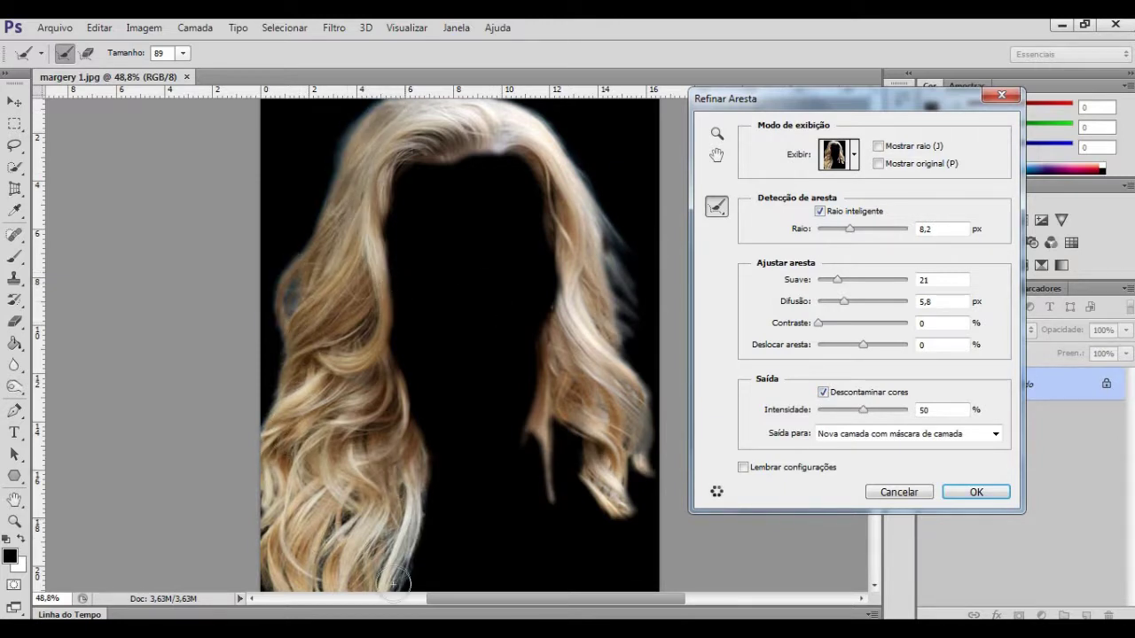
click(891, 434)
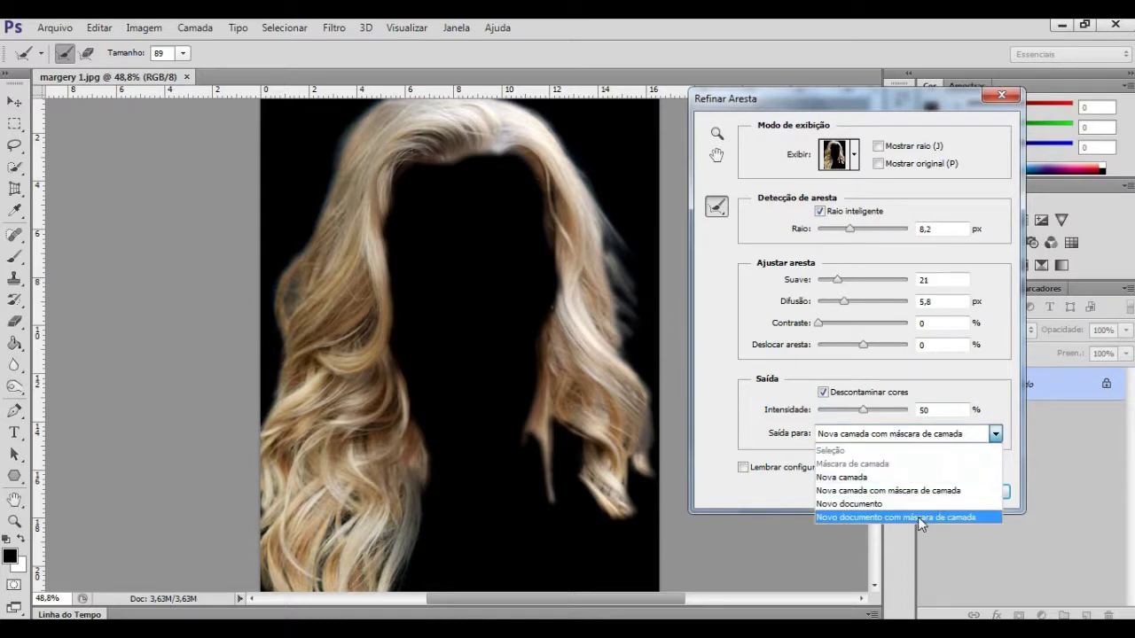
click(913, 477)
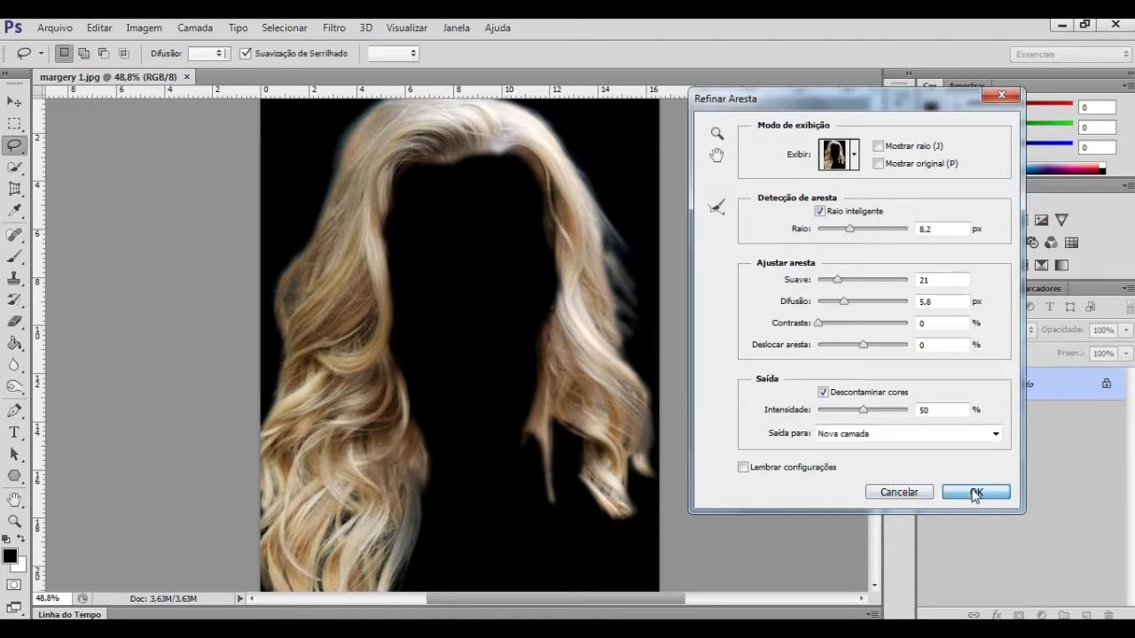
click(974, 493)
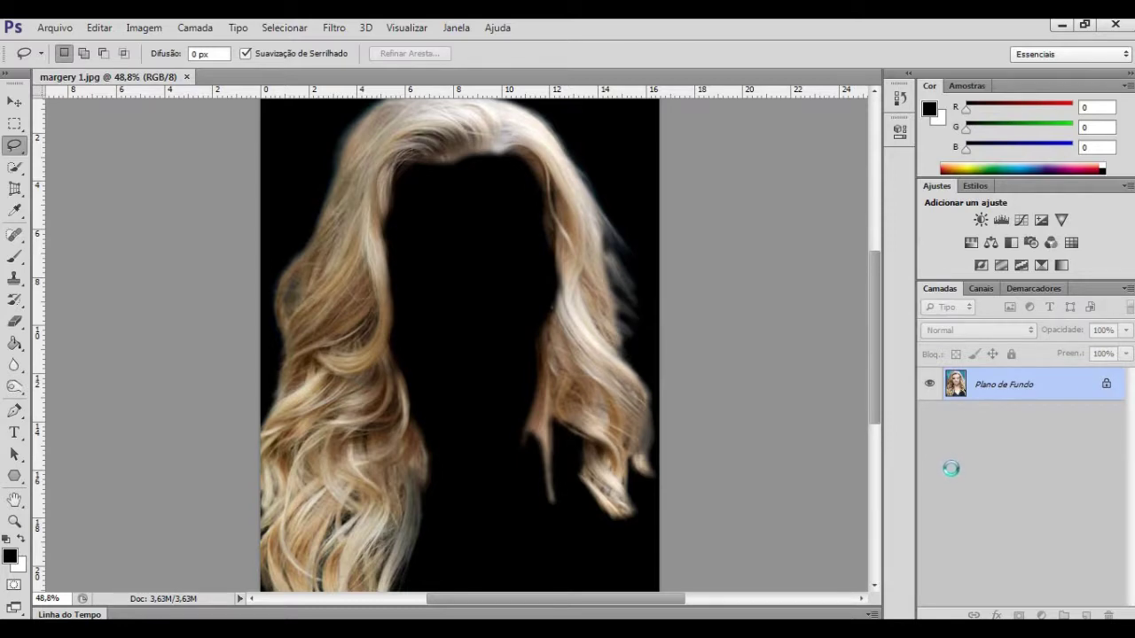
Make the original Plano de Fundo photo visible beneath the hair layer
scroll(696, 423, down, 2)
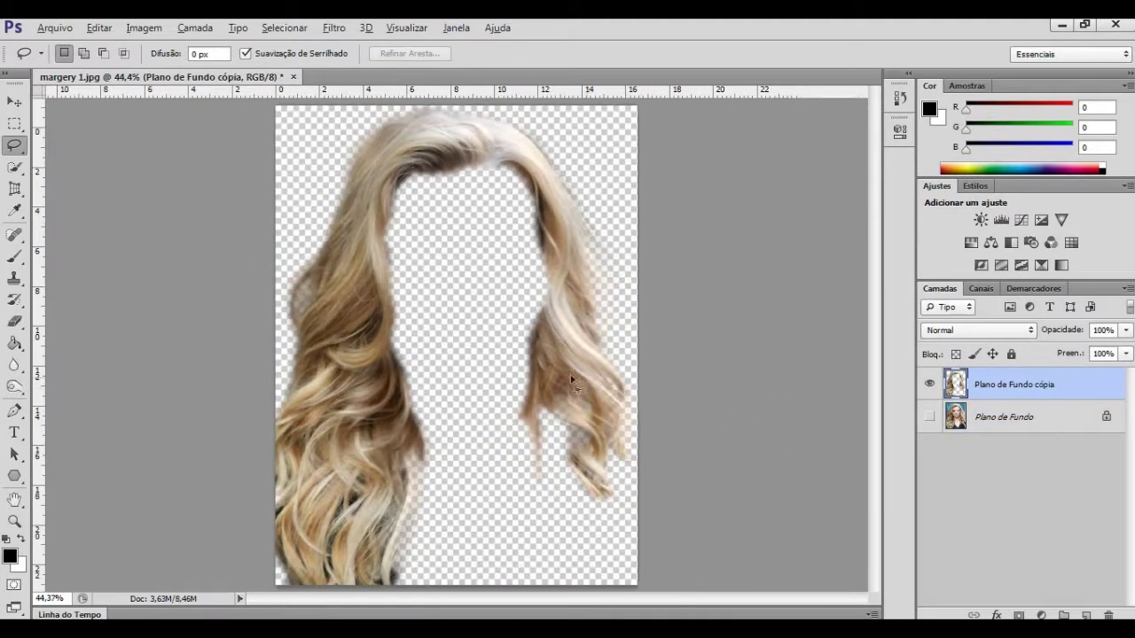
click(929, 416)
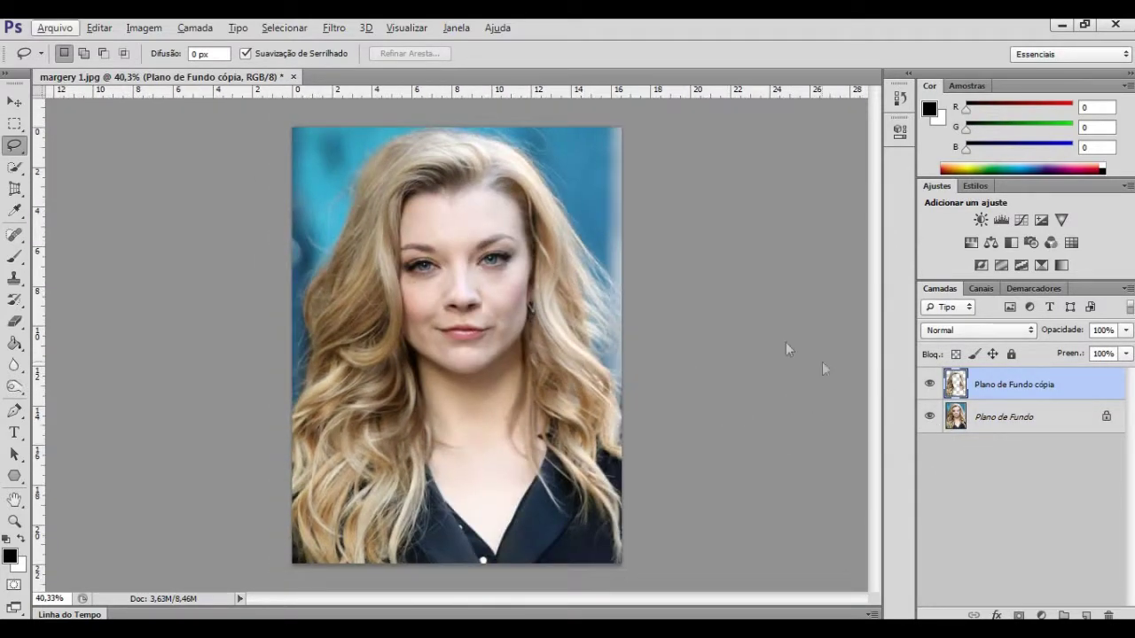
key(i)
key(ctrl+u)
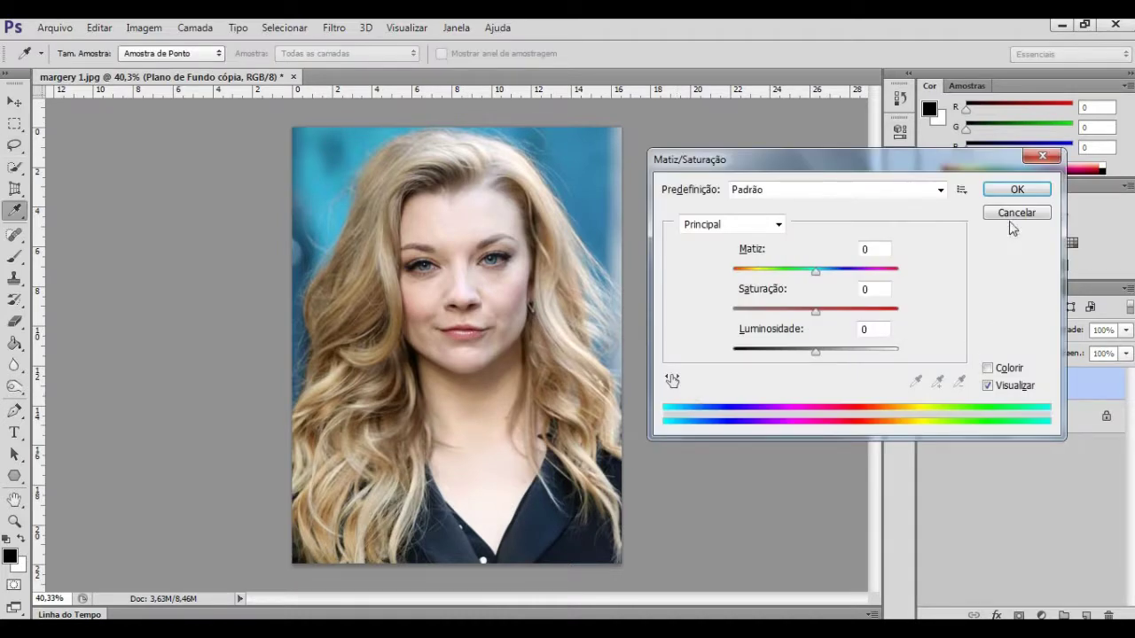
click(1012, 217)
Colorize the hair layer teal with Hue/Saturation at hue 184, saturation 44
click(144, 28)
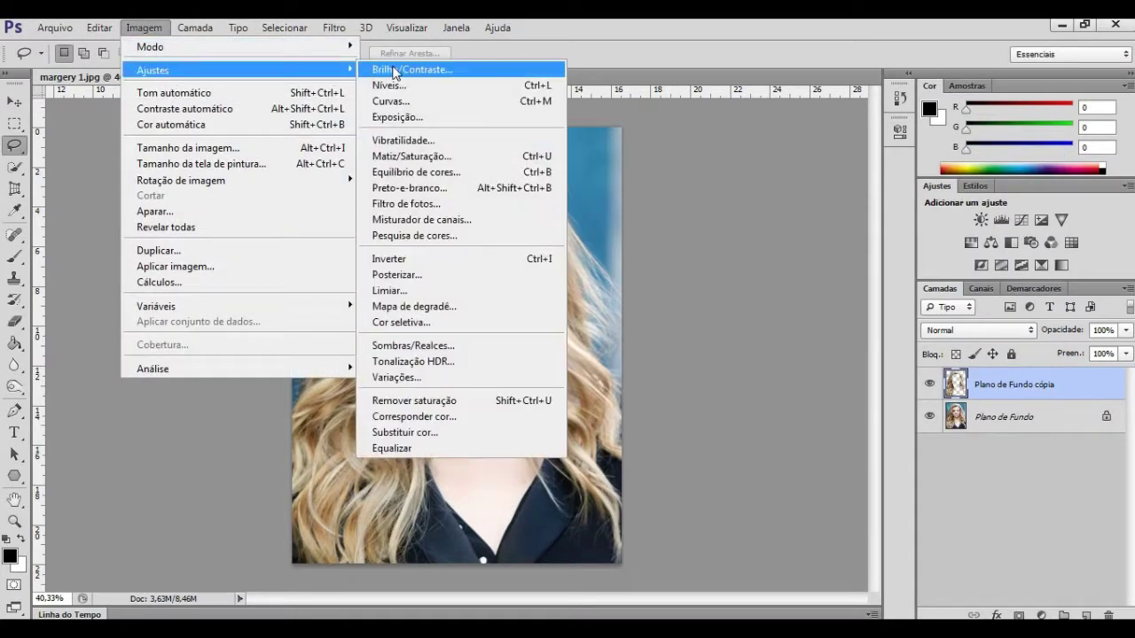
click(411, 156)
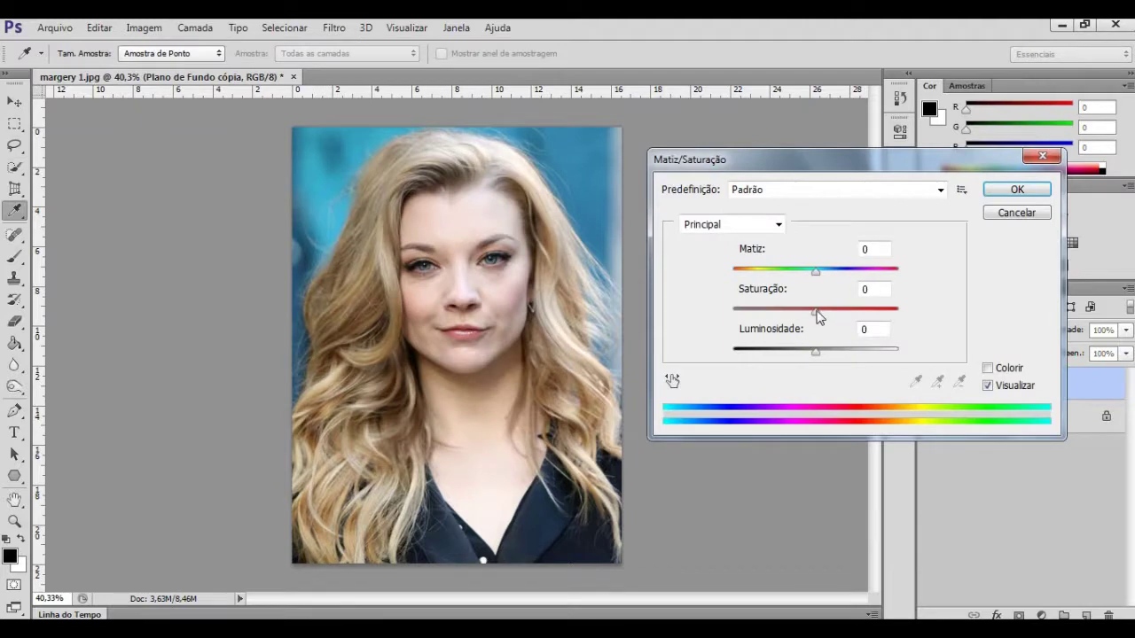
click(987, 368)
mouse_move(834, 266)
mouse_down()
mouse_move(823, 274)
mouse_move(855, 275)
mouse_move(798, 273)
mouse_move(887, 275)
mouse_move(822, 277)
mouse_up()
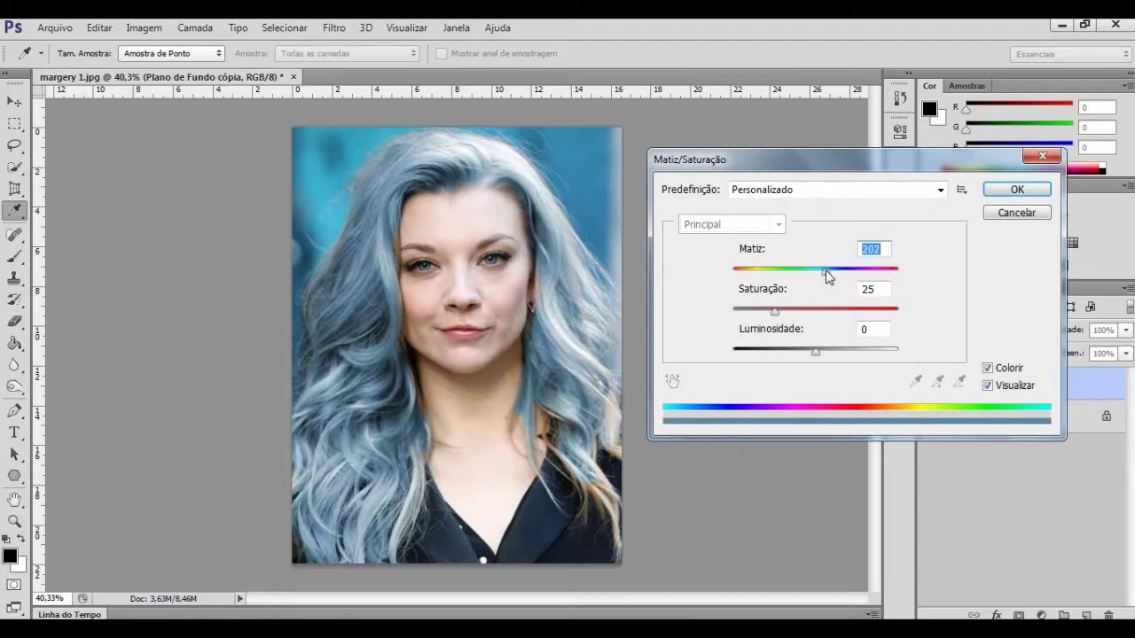
drag(772, 312, 847, 318)
mouse_move(825, 272)
mouse_down()
mouse_move(811, 284)
mouse_move(818, 271)
mouse_move(810, 279)
mouse_move(861, 279)
mouse_move(758, 277)
mouse_up()
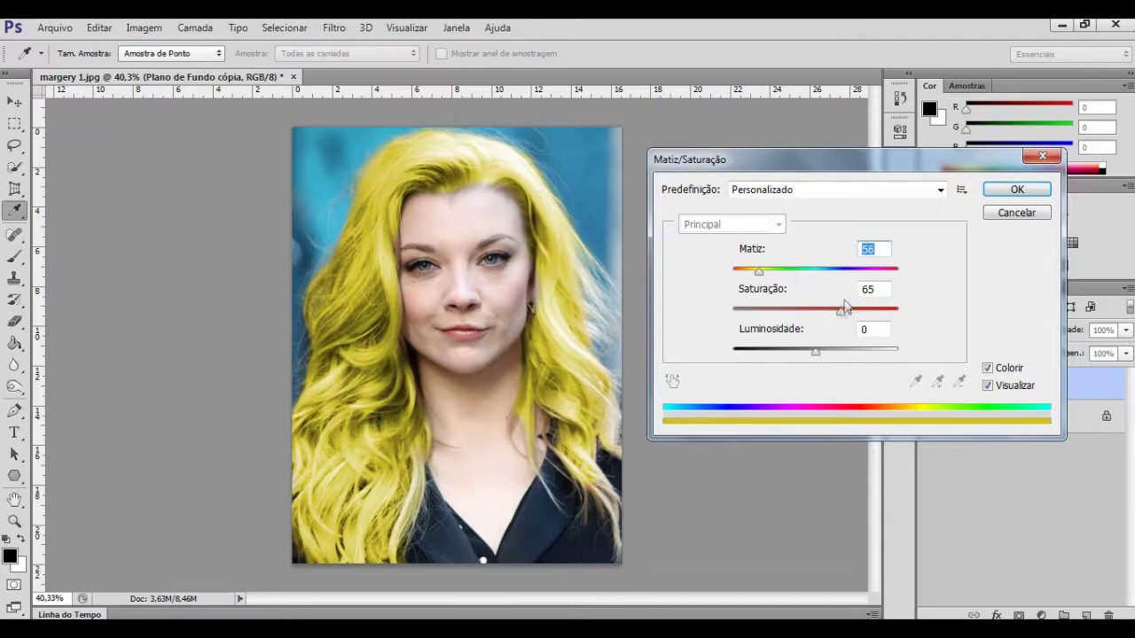
drag(844, 307, 804, 317)
drag(768, 277, 819, 279)
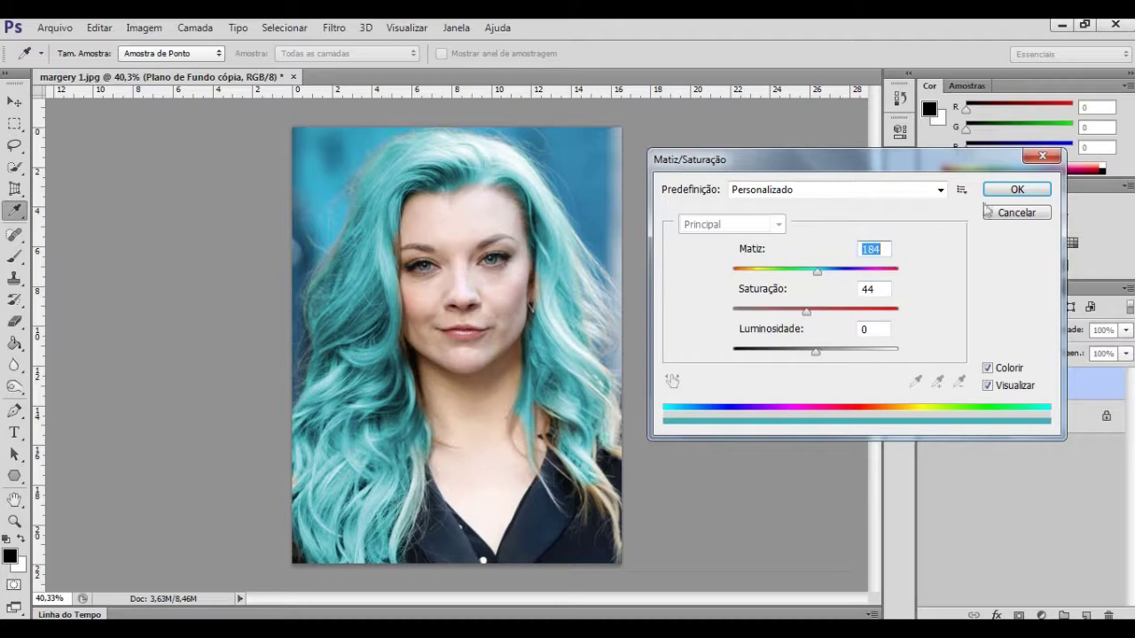
click(1017, 189)
key(l)
scroll(530, 352, up, 2)
scroll(529, 352, up, 1)
scroll(529, 352, up, 1)
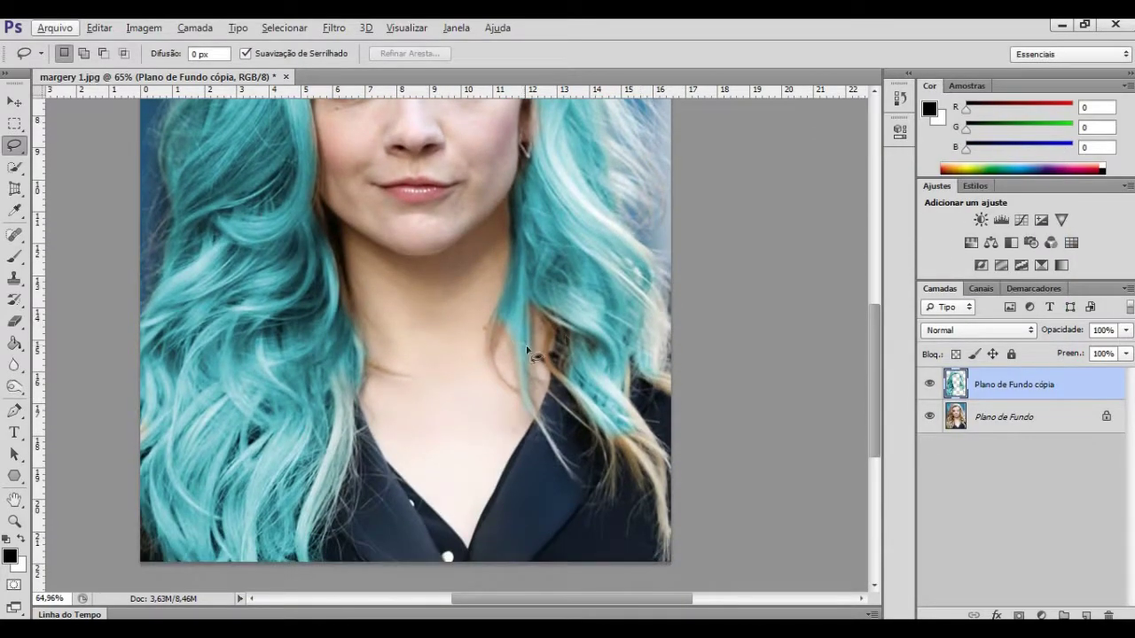
Lasso the brown strands over the collar and colorize them teal
scroll(529, 351, up, 3)
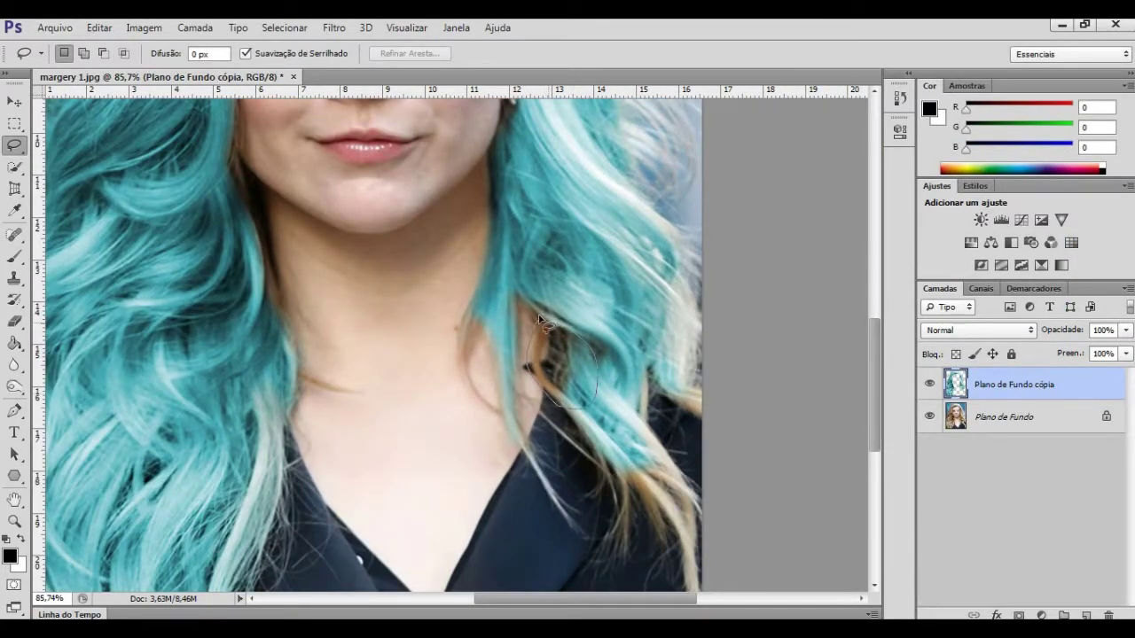
drag(540, 317, 541, 321)
scroll(540, 321, down, 2)
mouse_move(614, 412)
mouse_down()
mouse_move(663, 446)
mouse_move(697, 547)
mouse_up()
drag(623, 376, 626, 373)
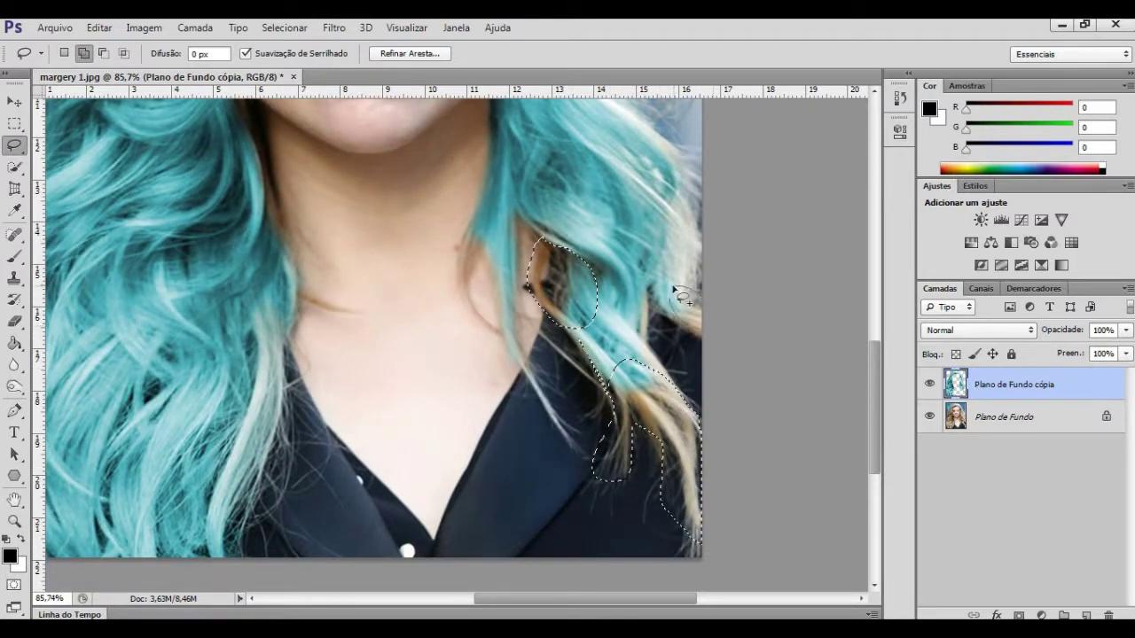
key(ctrl+u)
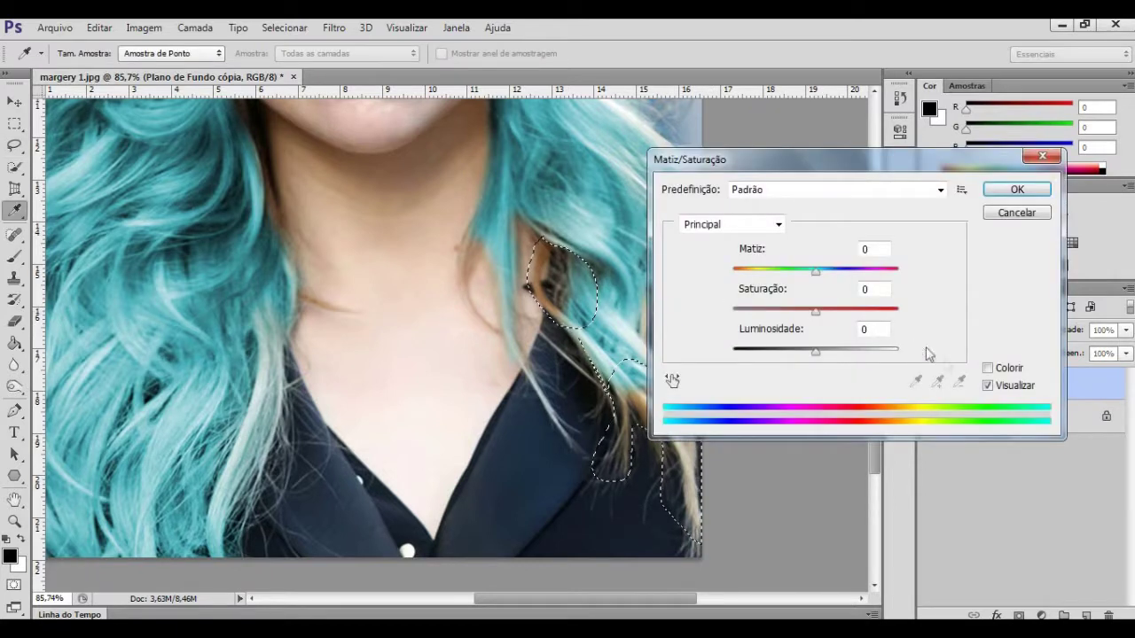
click(987, 368)
click(816, 269)
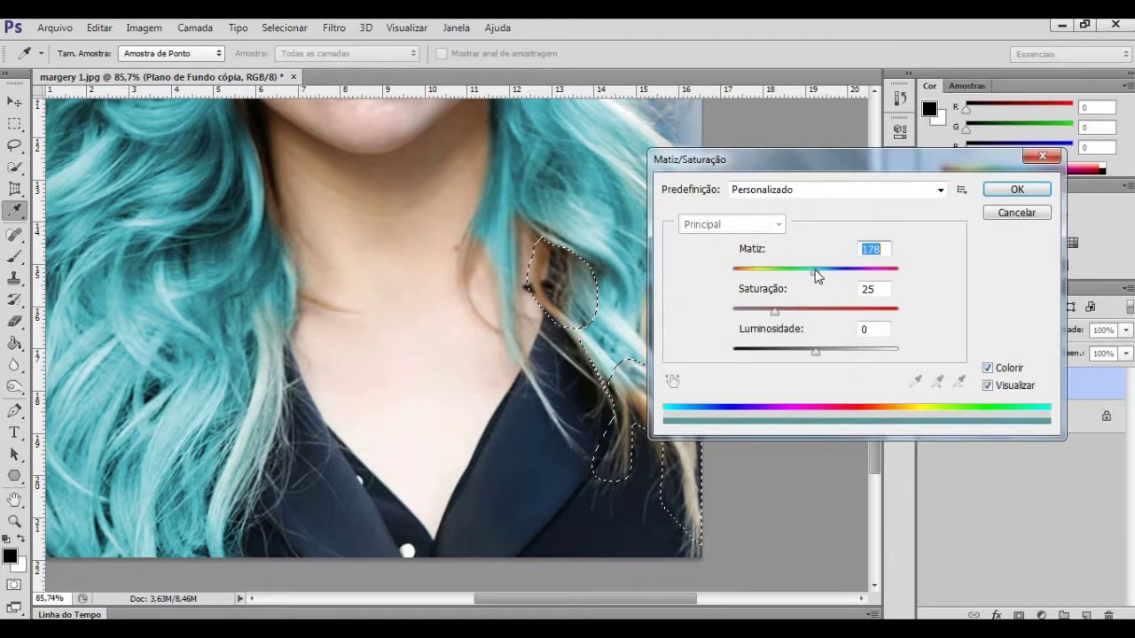
mouse_move(774, 311)
mouse_down()
mouse_move(842, 311)
mouse_move(802, 315)
mouse_up()
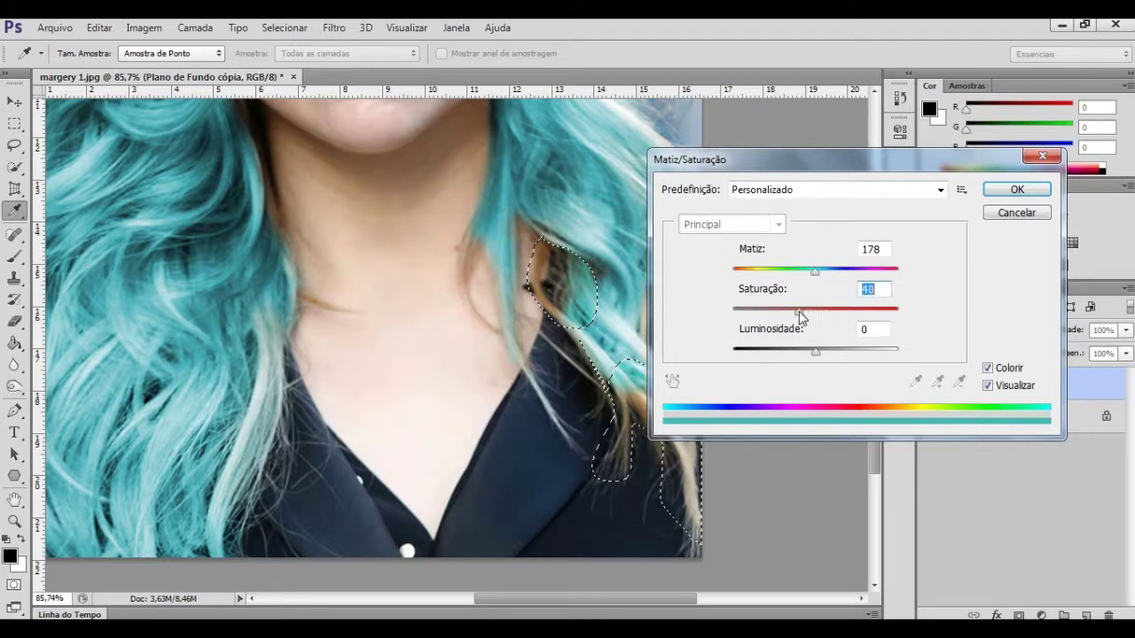
click(1017, 188)
key(ctrl+d)
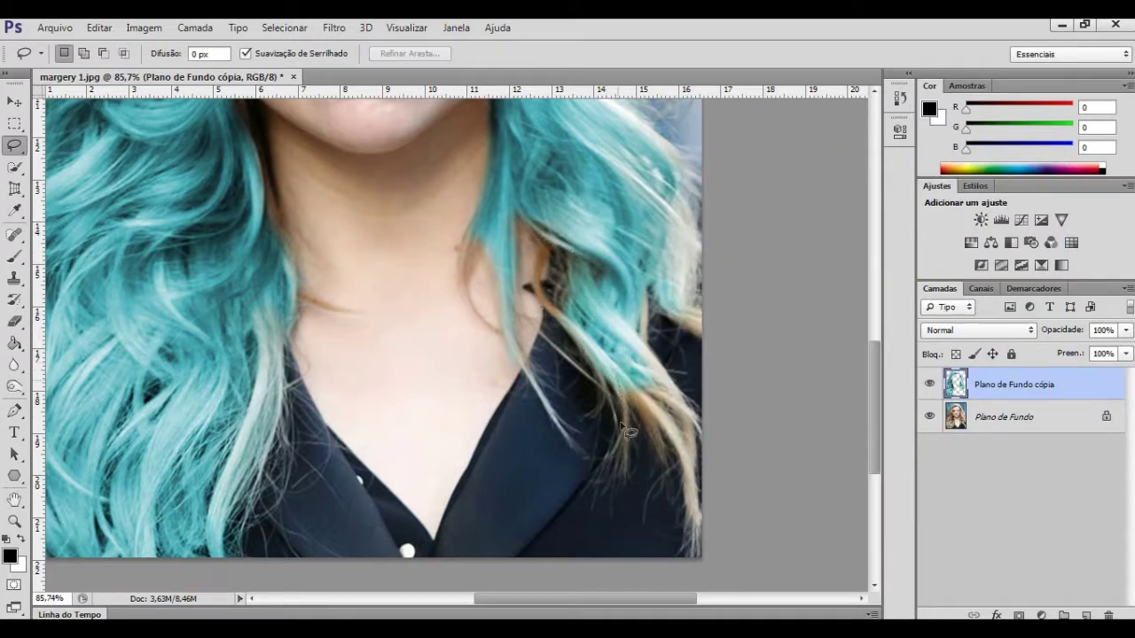
Lasso another brown strand near the shoulder and colorize it teal
drag(671, 392, 631, 406)
key(ctrl+u)
drag(817, 270, 814, 269)
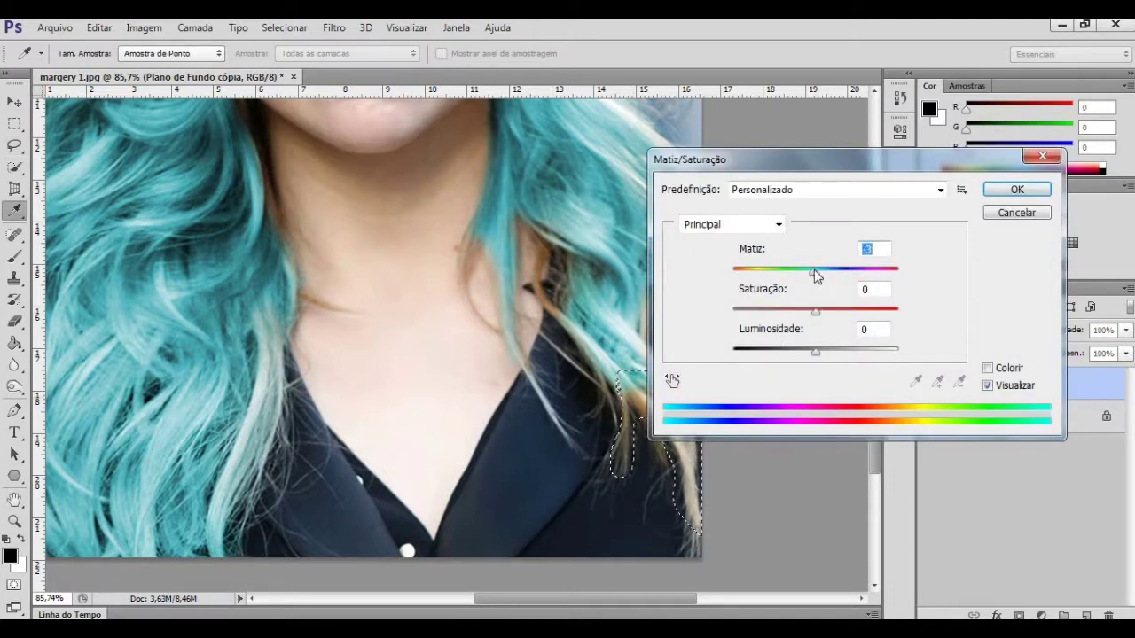
click(988, 367)
click(814, 271)
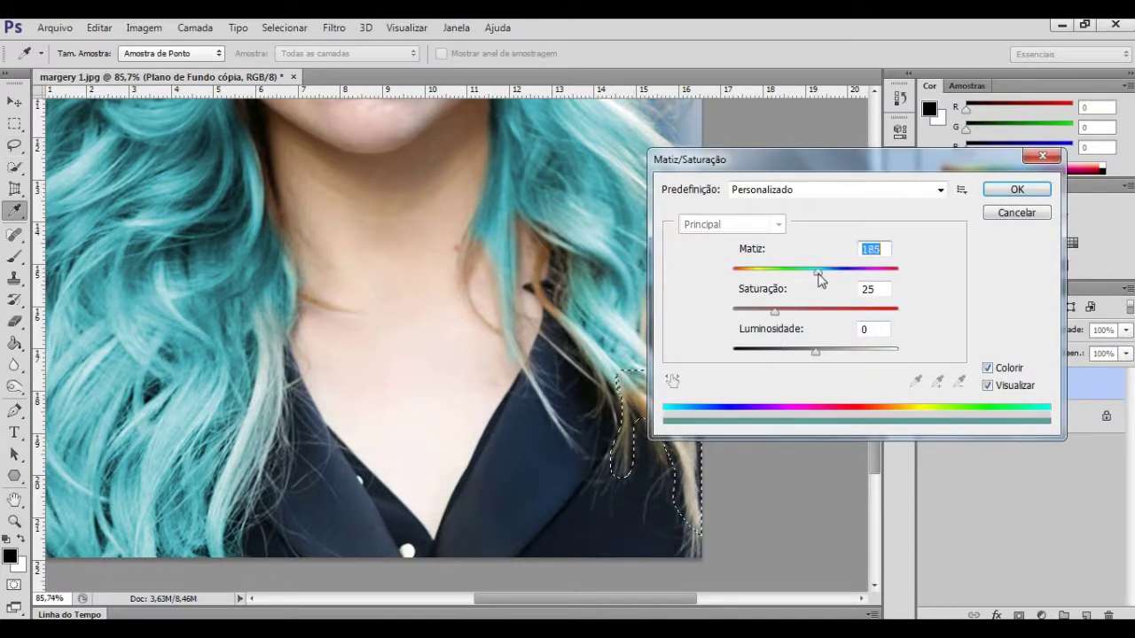
drag(784, 320, 794, 317)
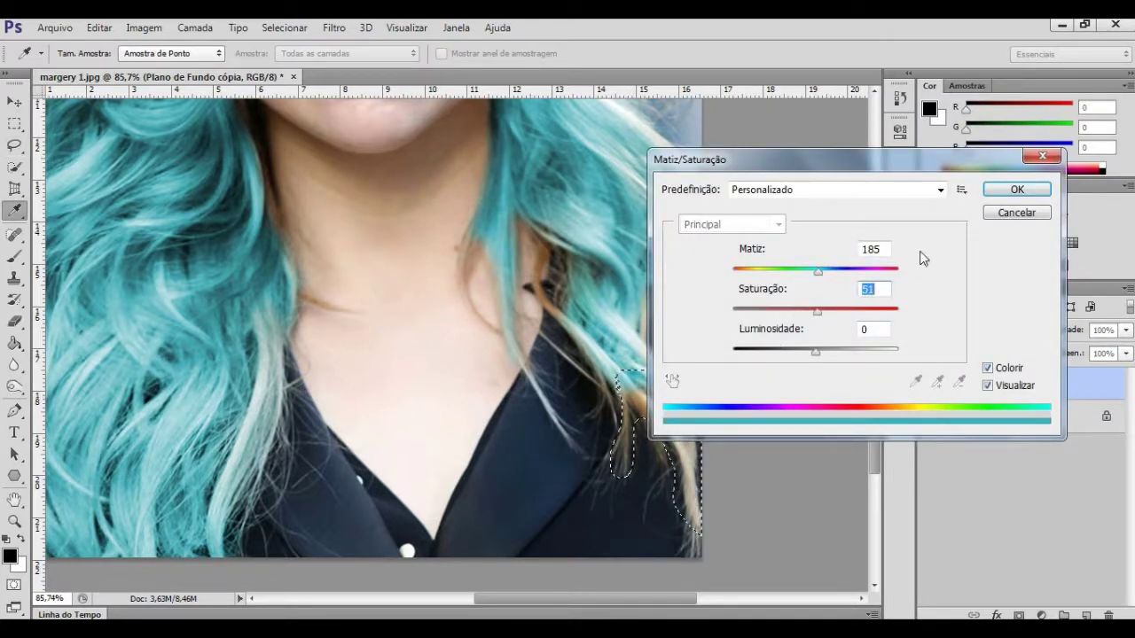
click(1017, 189)
Return to the Lasso on Plano de Fundo, ready to add more strands
key(l)
click(1002, 417)
key(shift)
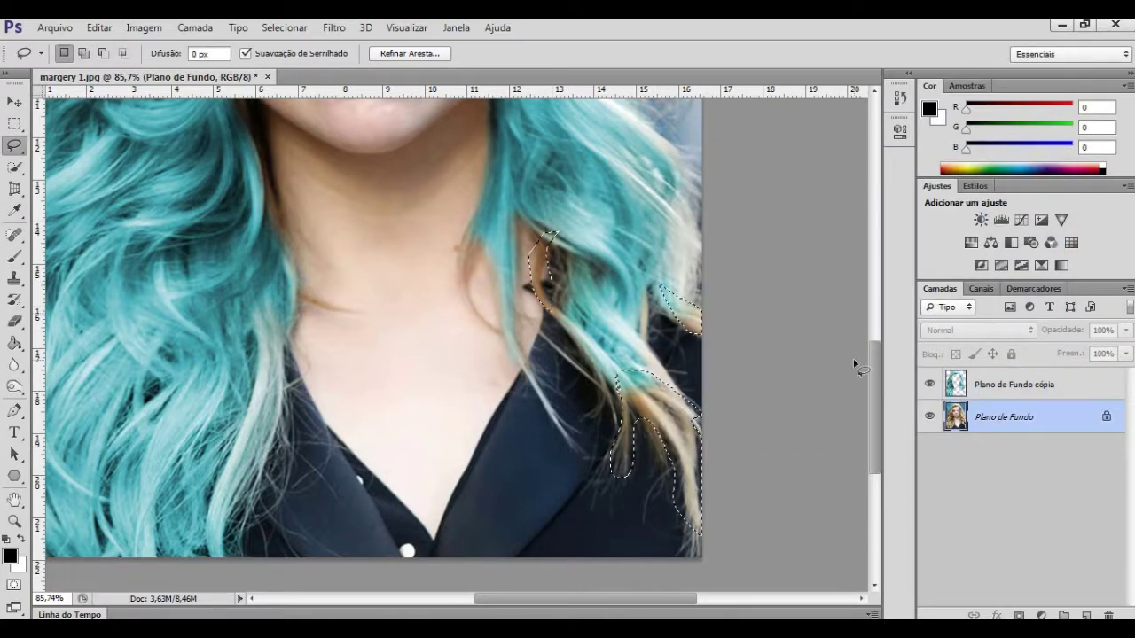
Copy the selected strands to Camada 1 and colorize them teal at hue 189, saturation 64
key(ctrl+j)
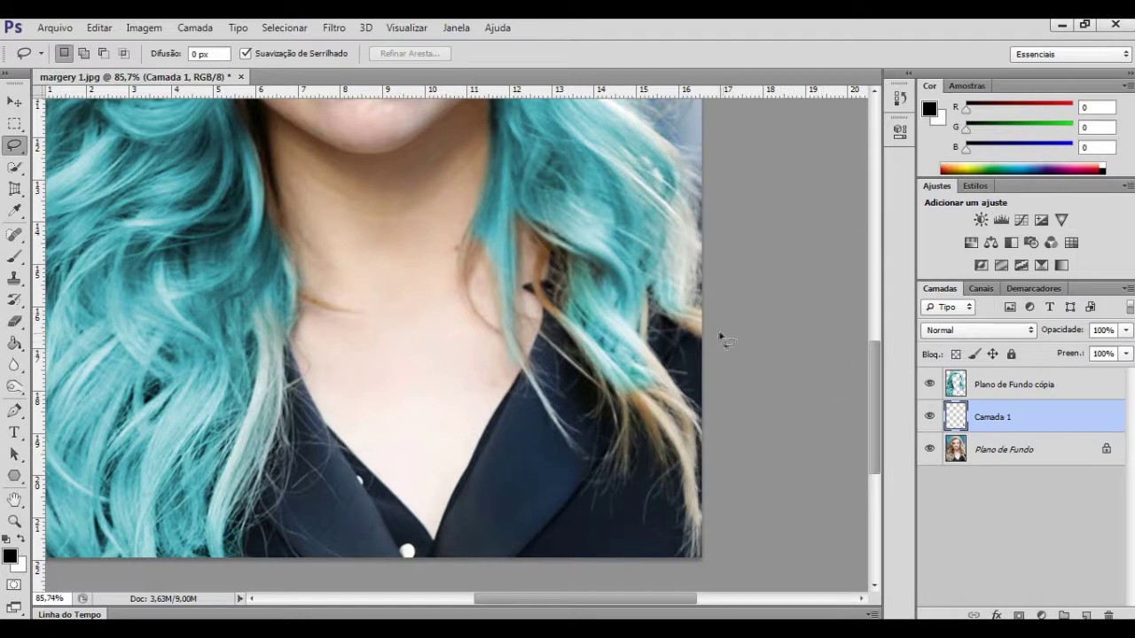
key(ctrl+u)
click(987, 367)
drag(733, 268, 819, 269)
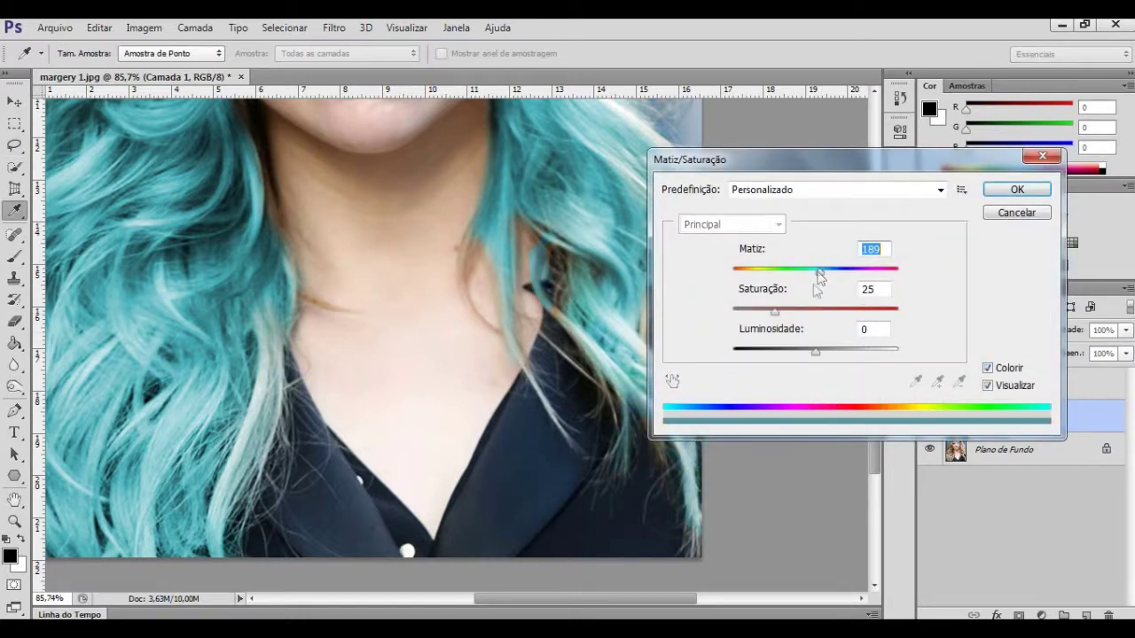
drag(774, 311, 849, 310)
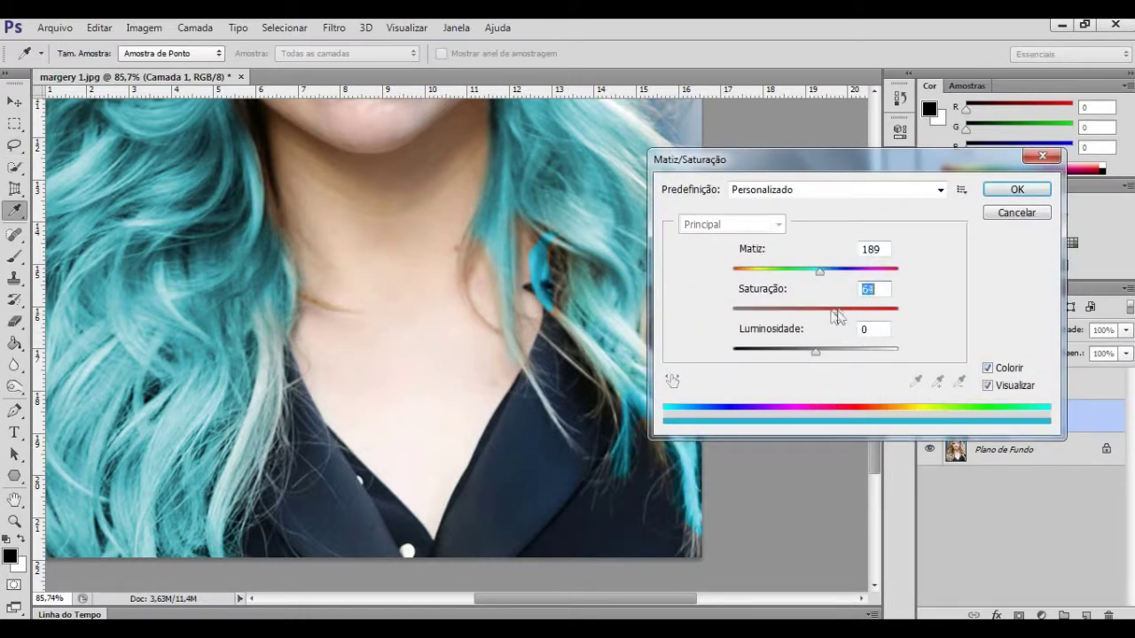
key(Return)
key(e)
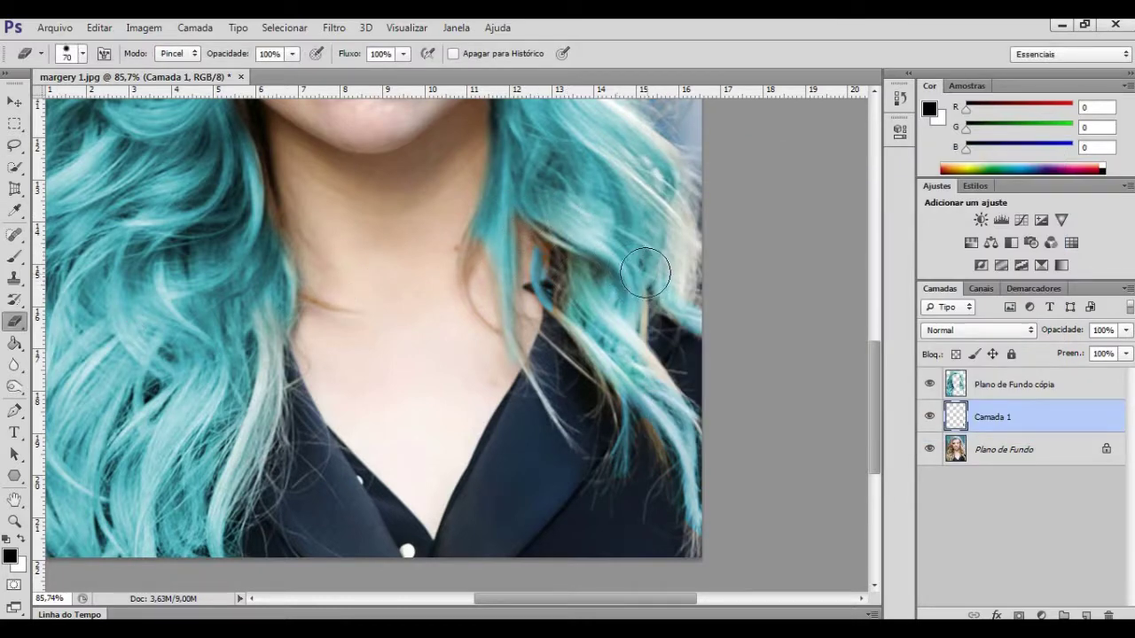
alt+scroll(364, 240, down, 4)
alt+scroll(364, 239, up, 1)
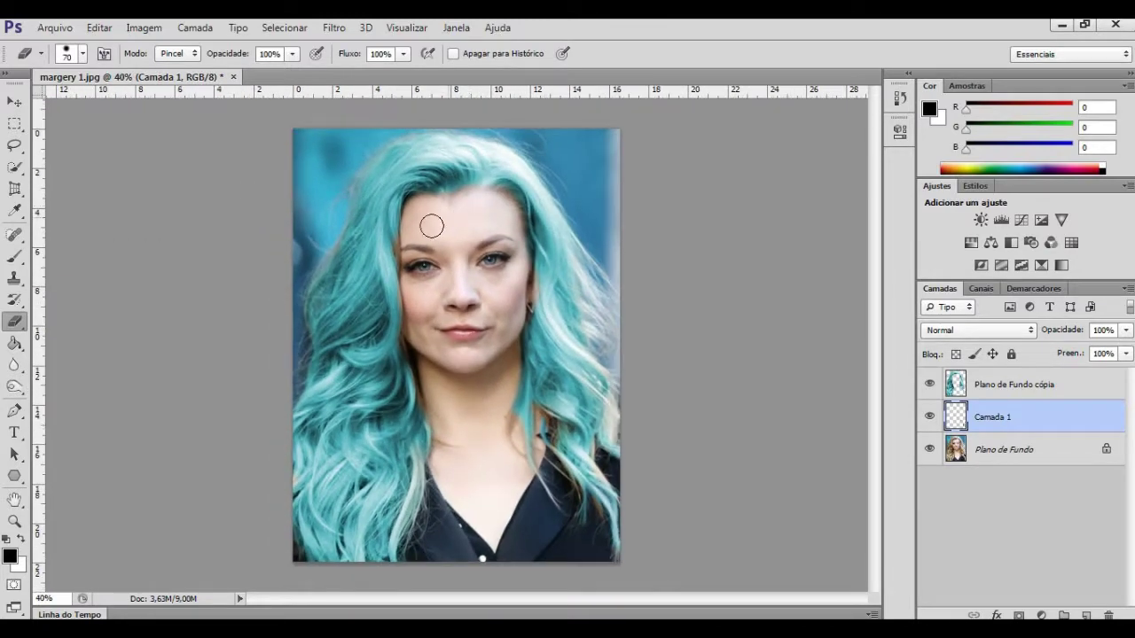
alt+scroll(363, 239, up, 2)
alt+scroll(266, 257, up, 2)
Quick-select both irises on Plano de Fundo using a 26 px brush
alt+scroll(192, 269, up, 2)
key(w)
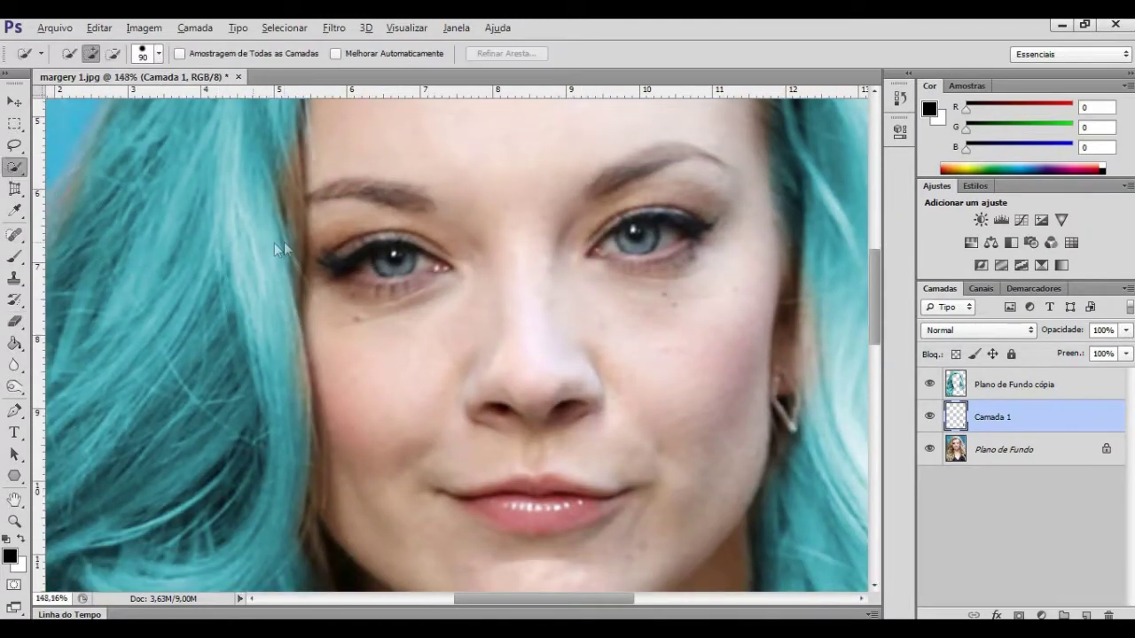
alt+scroll(279, 245, up, 1)
right_click(975, 450)
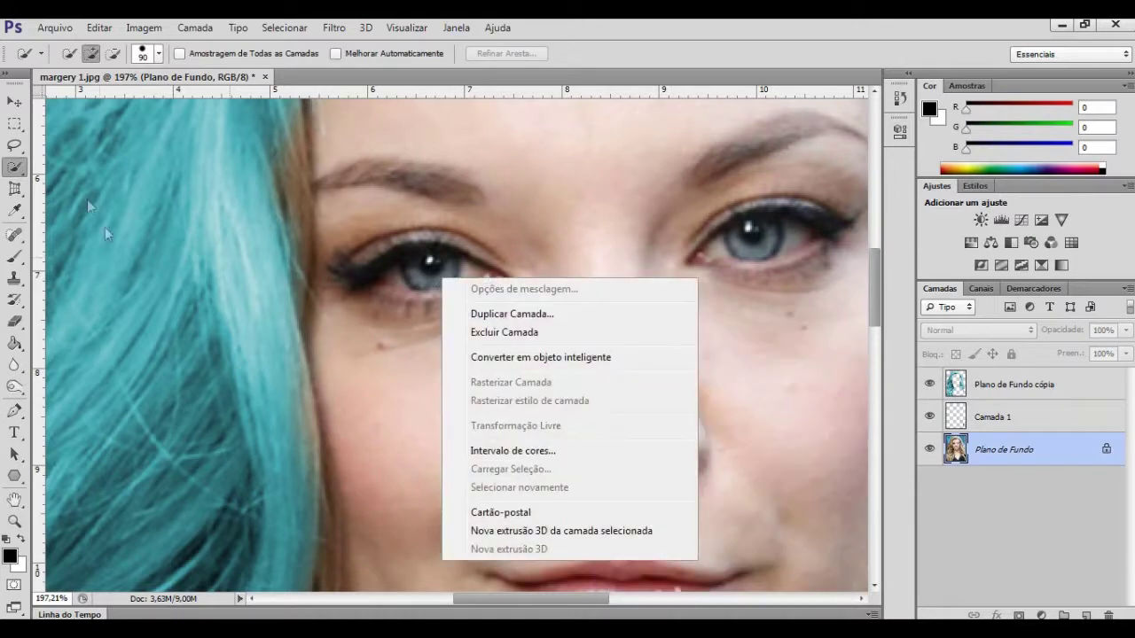
click(160, 53)
click(79, 103)
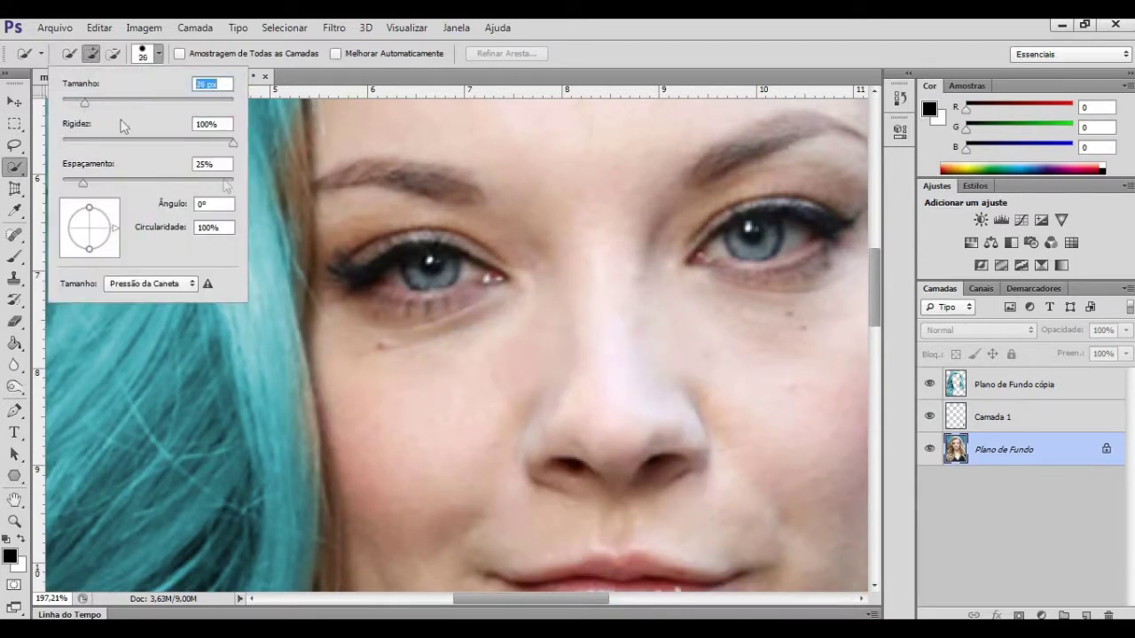
mouse_move(430, 262)
mouse_down()
mouse_move(380, 260)
mouse_move(465, 226)
mouse_move(468, 259)
mouse_up()
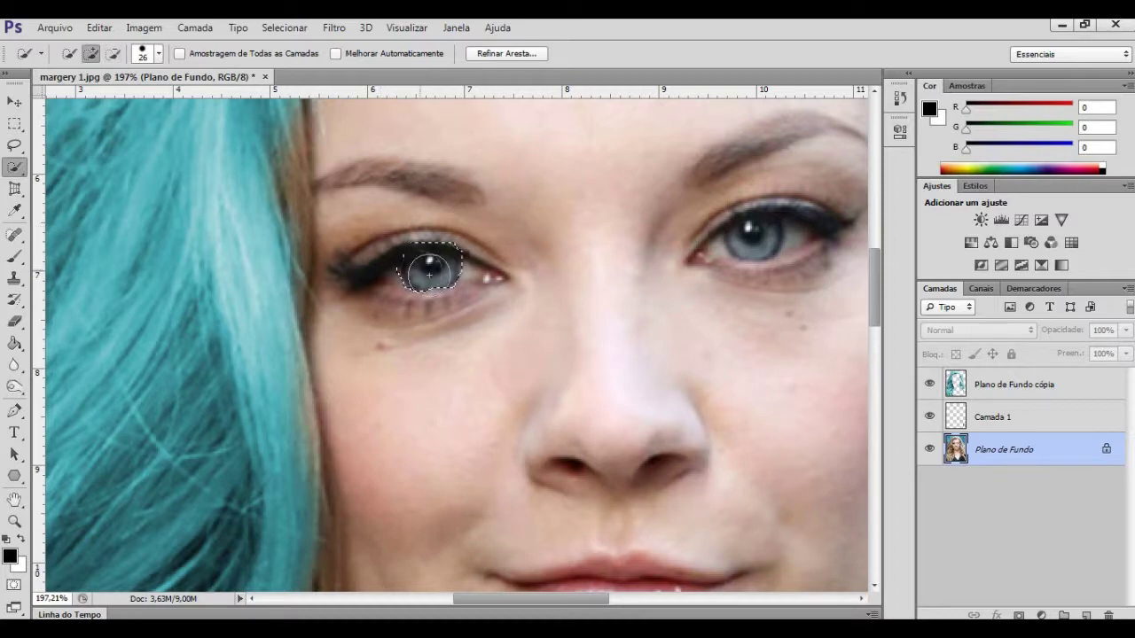
drag(749, 232, 760, 236)
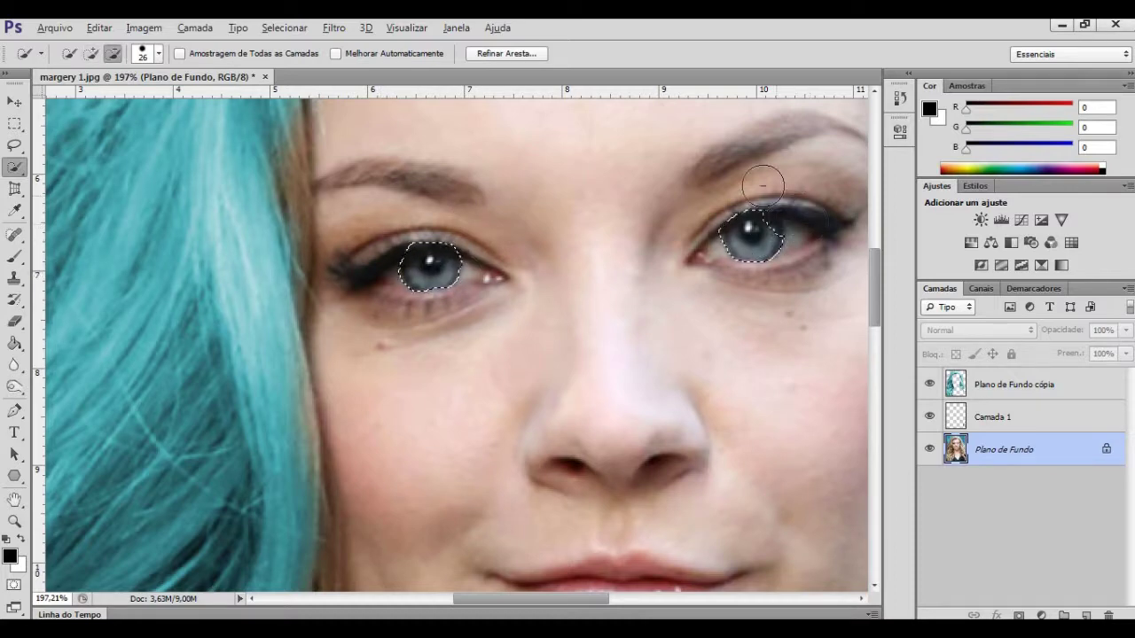
scroll(754, 234, down, 5)
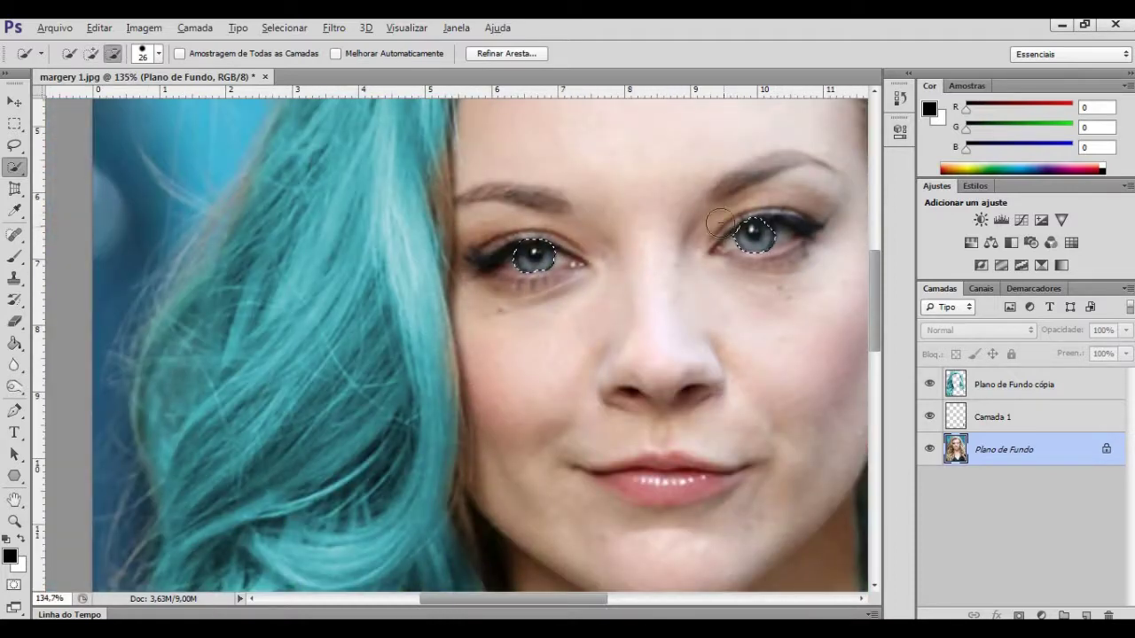
scroll(749, 232, down, 3)
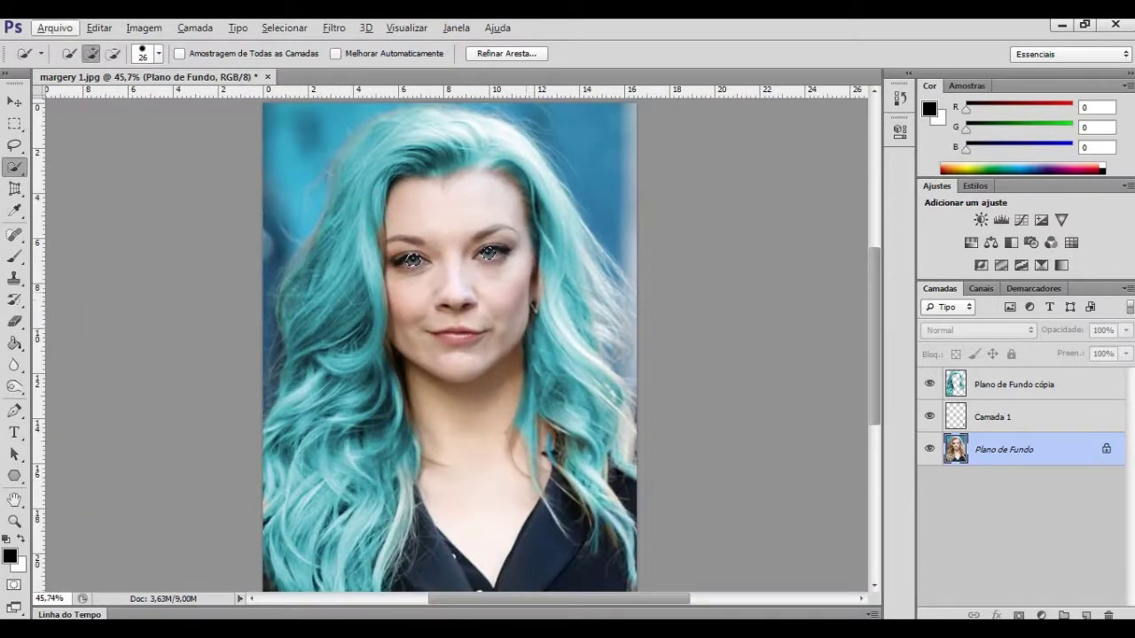
Copy the irises to Camada 2 and colorize them vivid blue at hue 202
key(ctrl+u)
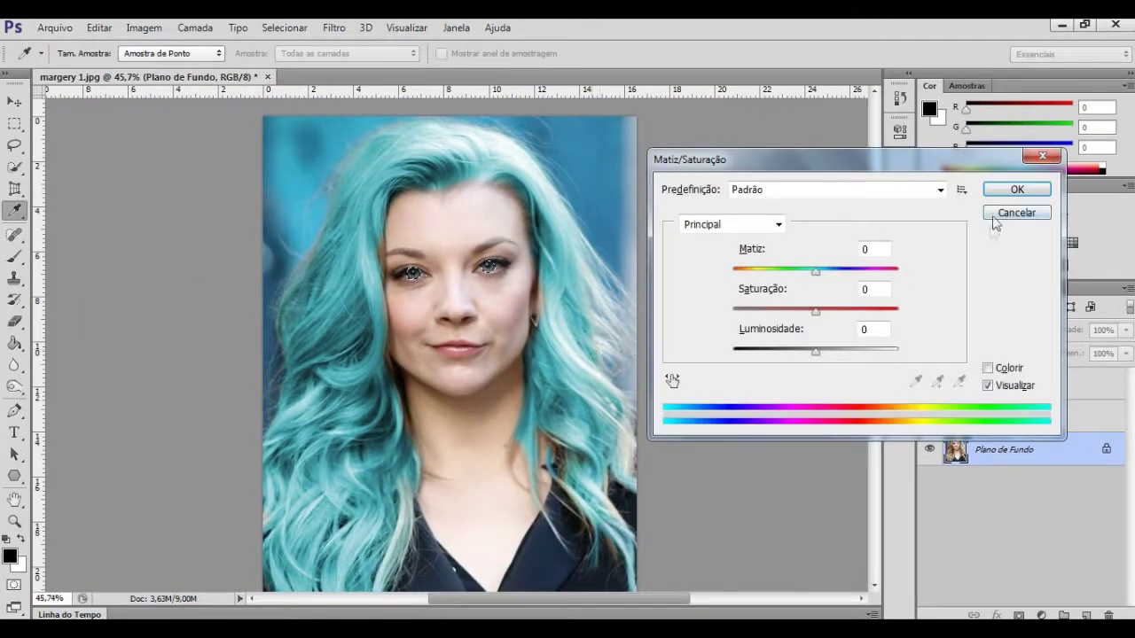
click(994, 223)
key(ctrl+j)
key(ctrl+u)
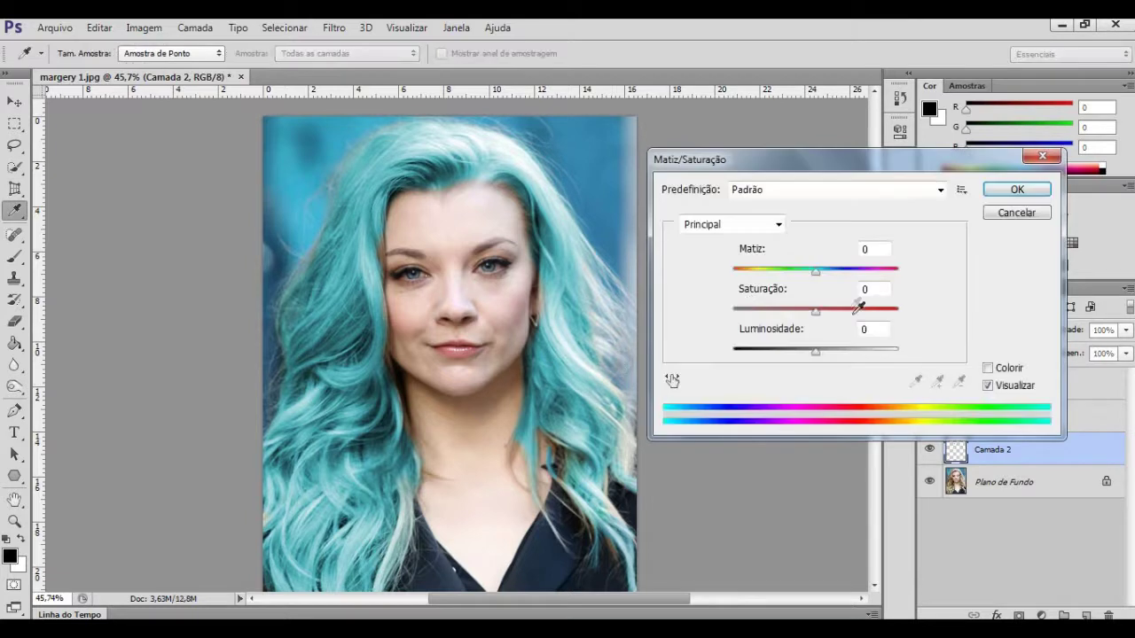
click(987, 368)
drag(807, 274, 826, 275)
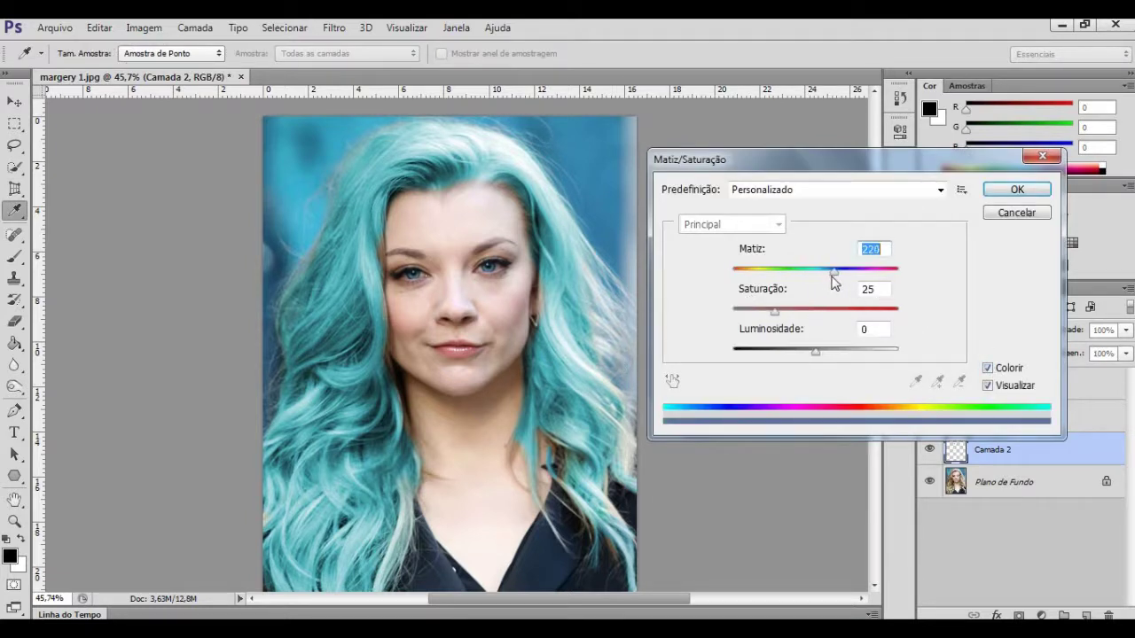
click(824, 310)
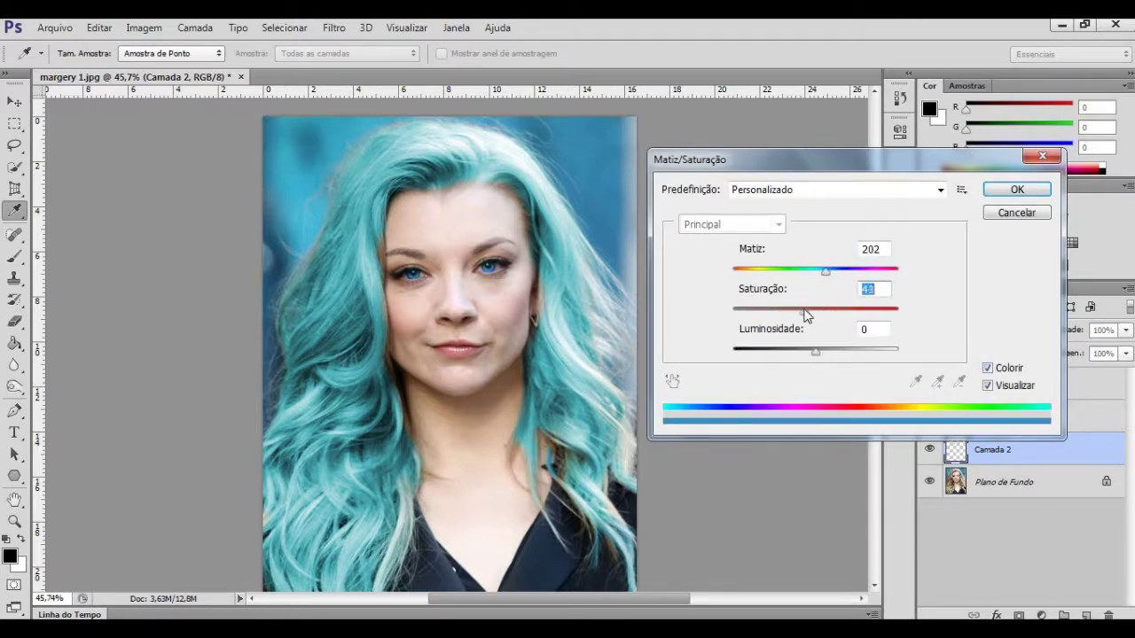
click(1011, 189)
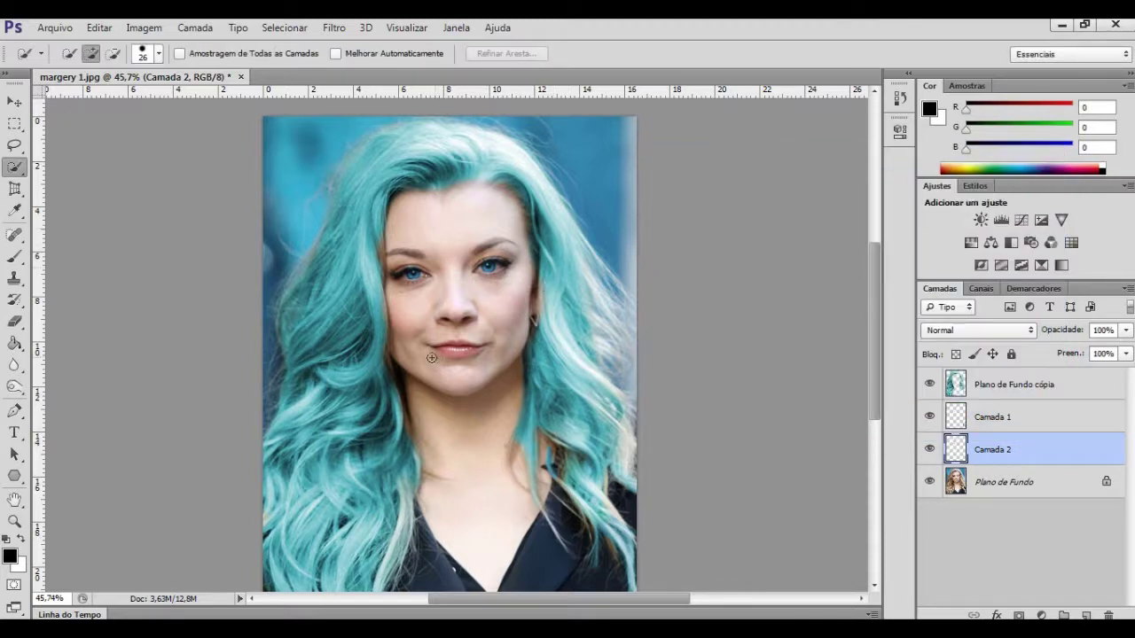
Select the lips on Plano de Fundo and copy them to a new layer, Camada 3
scroll(431, 357, up, 2)
scroll(432, 357, up, 4)
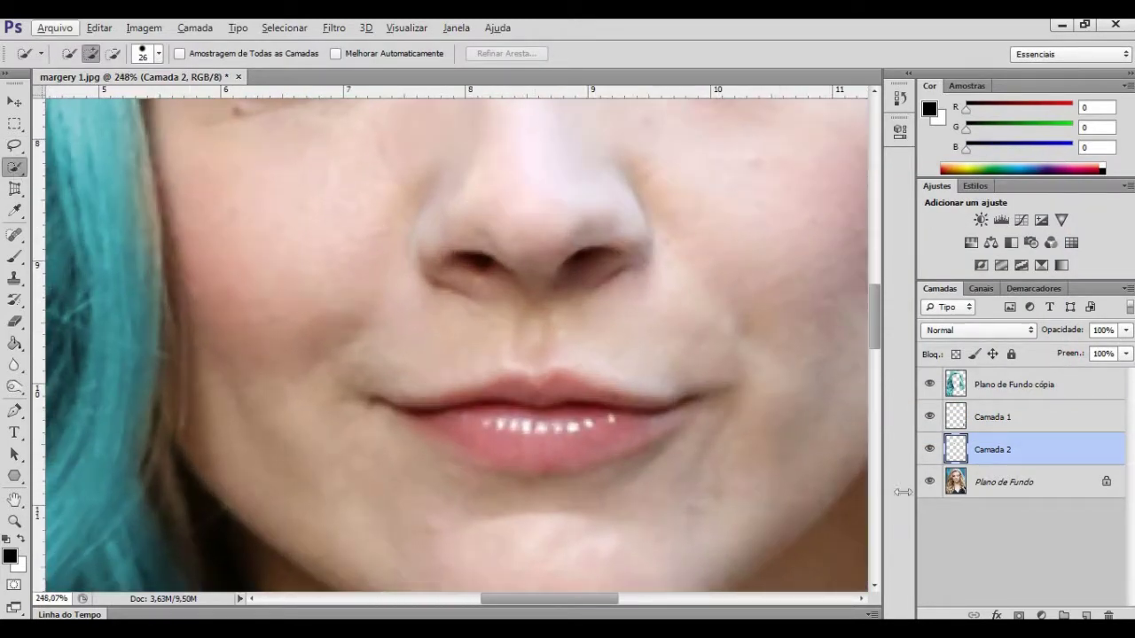
click(1001, 482)
scroll(266, 532, up, 1)
mouse_move(404, 365)
mouse_down()
mouse_move(523, 390)
mouse_move(625, 437)
mouse_move(671, 398)
mouse_up()
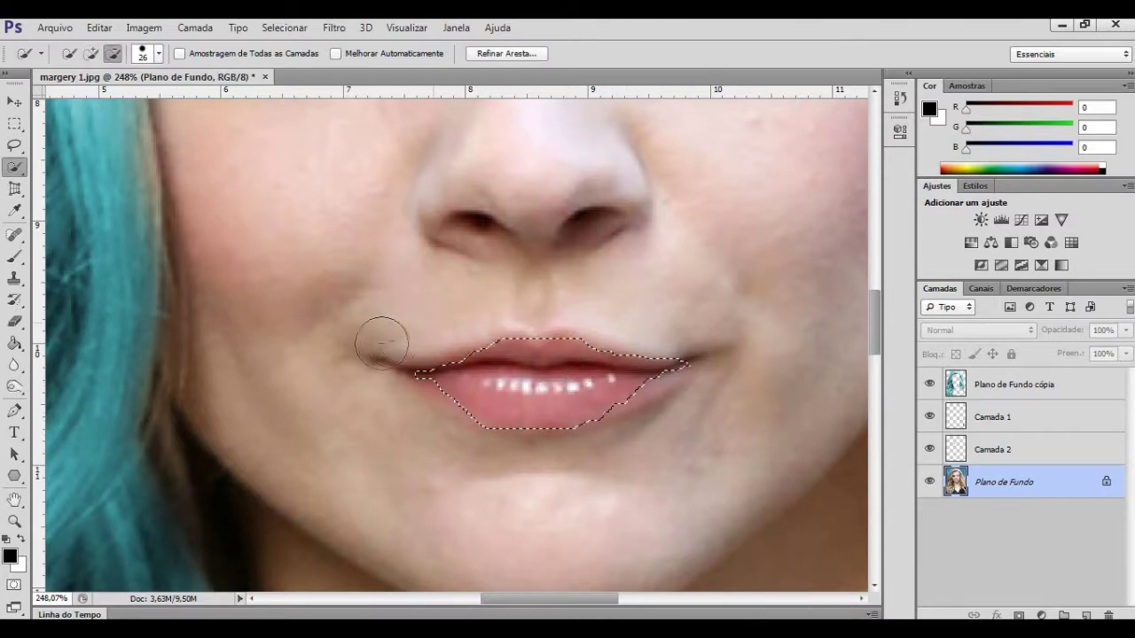
scroll(391, 340, down, 2)
scroll(391, 340, down, 2)
scroll(391, 340, down, 2)
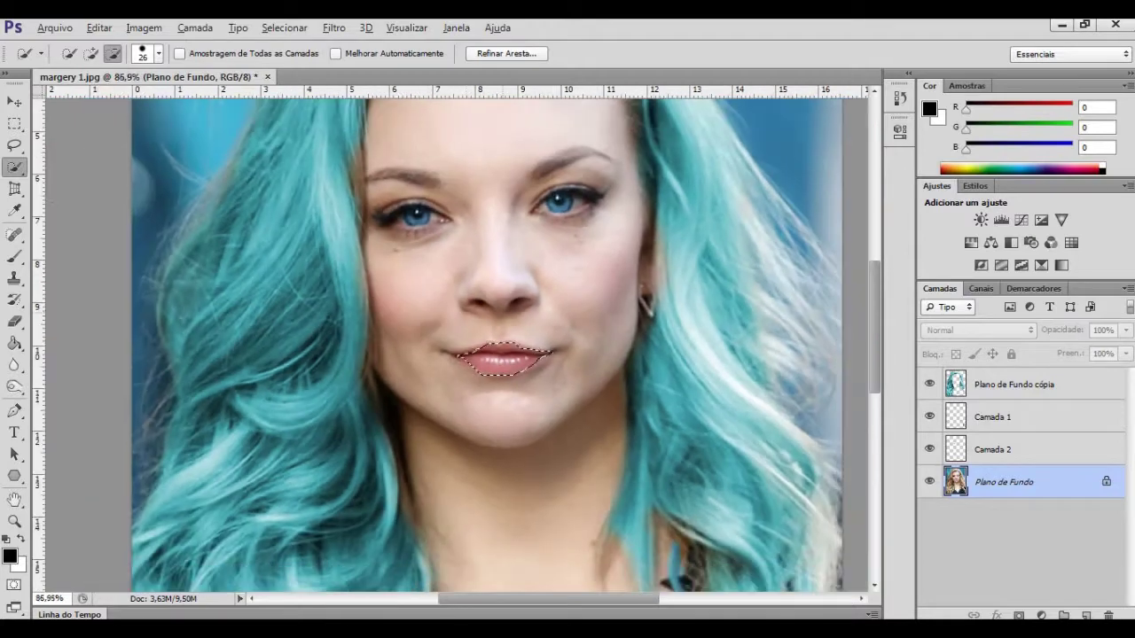
scroll(391, 341, down, 2)
key(ctrl+j)
Colorize the lips pale blue-grey at hue 202, saturation 18, lightness +11
key(i)
key(ctrl+u)
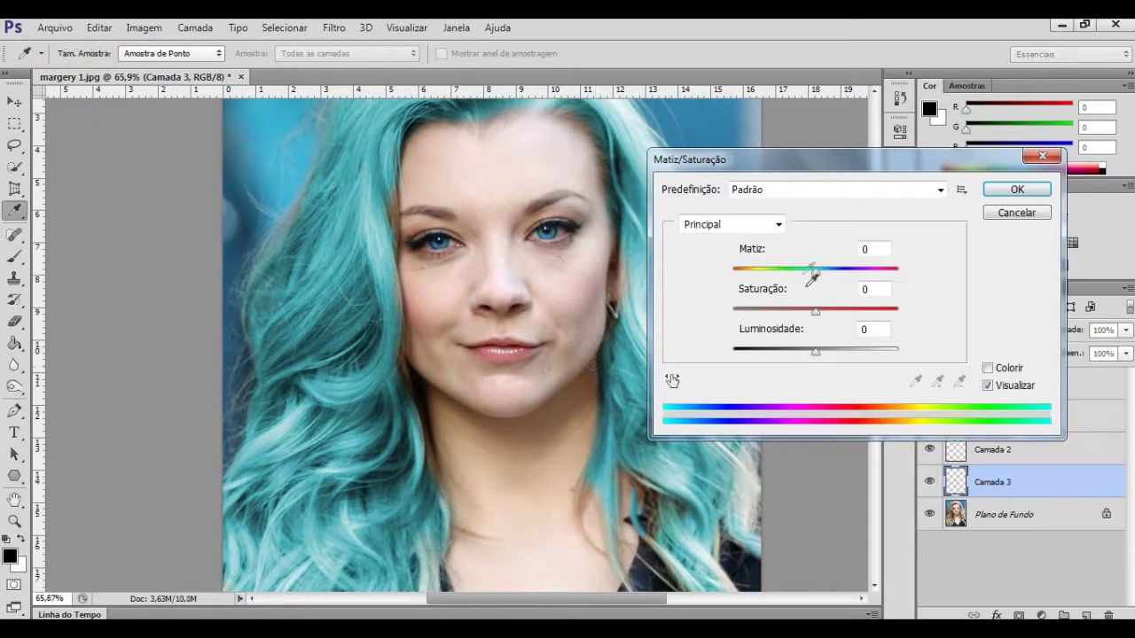
click(1007, 368)
drag(819, 281, 700, 278)
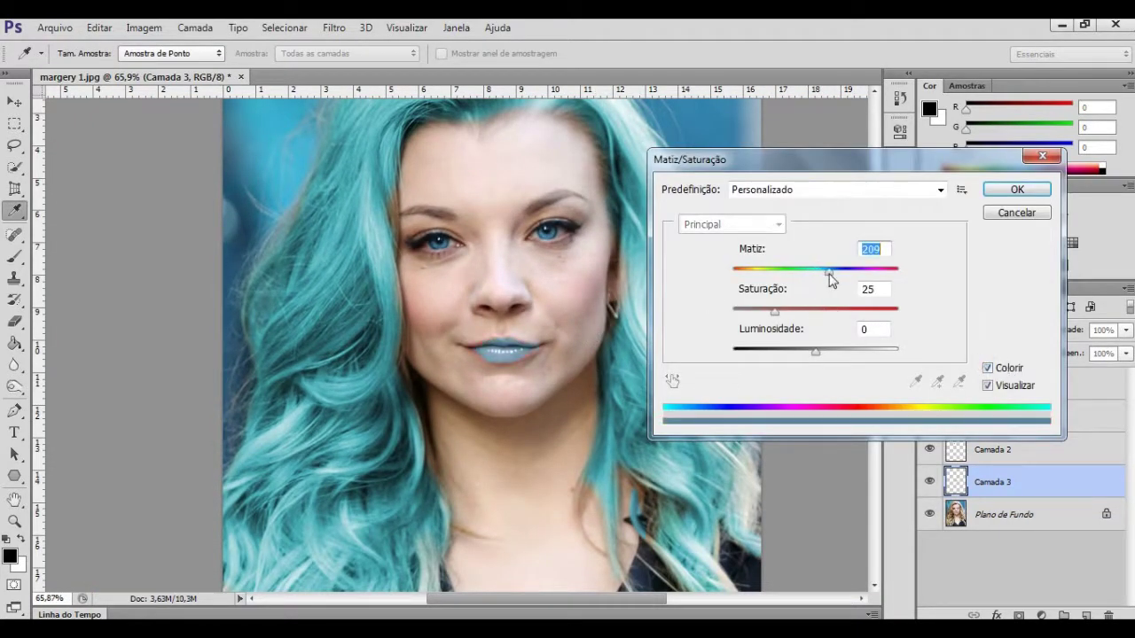
drag(776, 311, 844, 320)
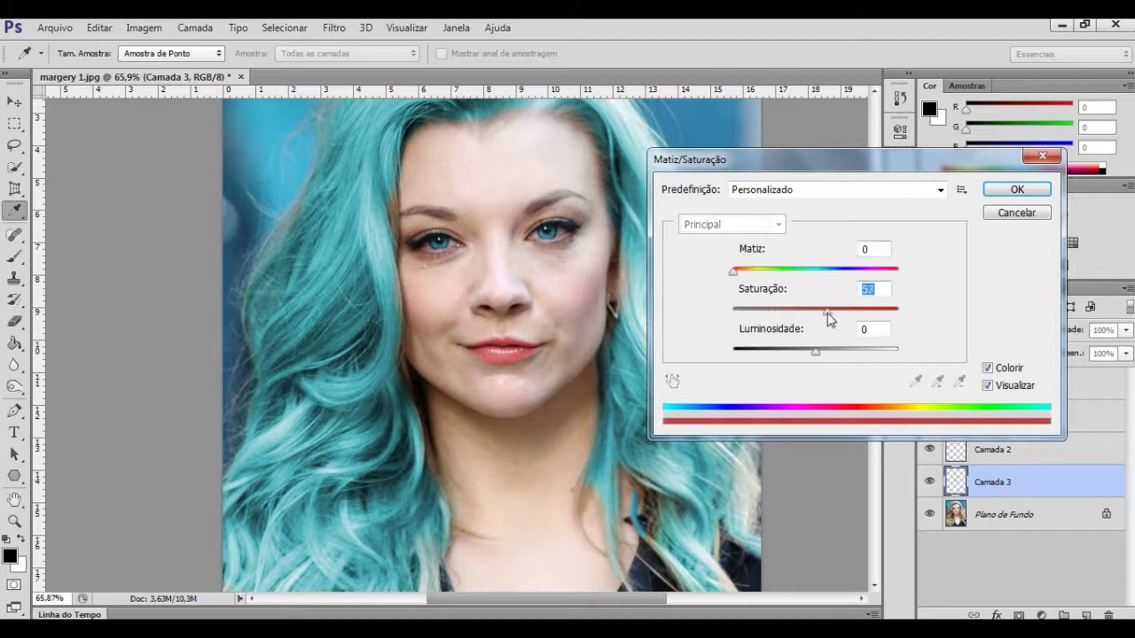
drag(803, 270, 825, 271)
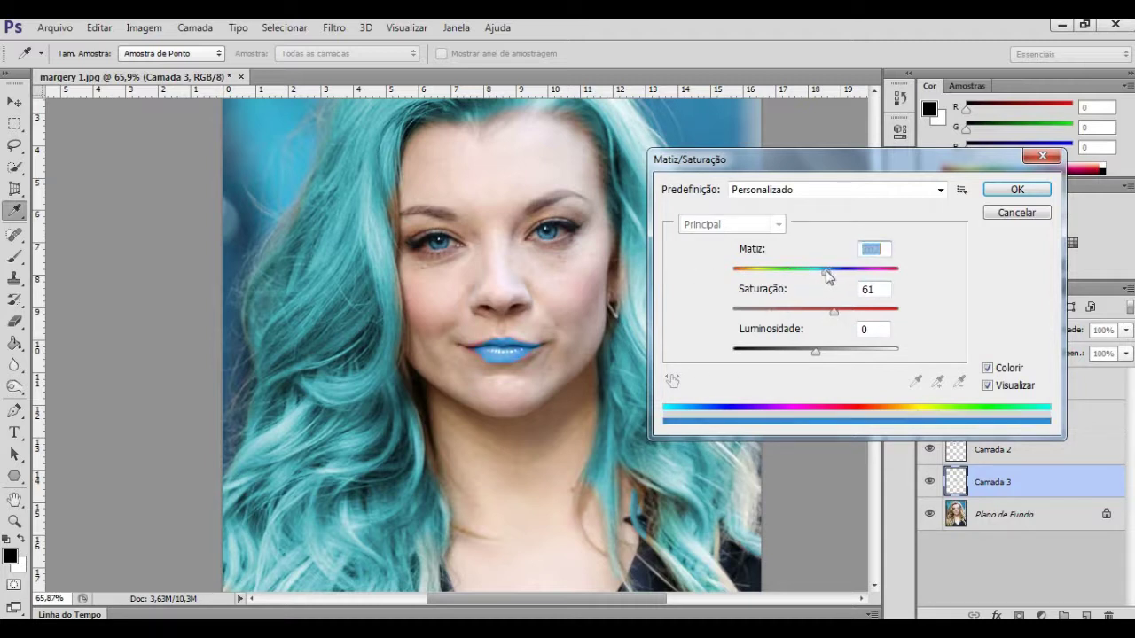
drag(793, 352, 774, 351)
drag(838, 316, 732, 319)
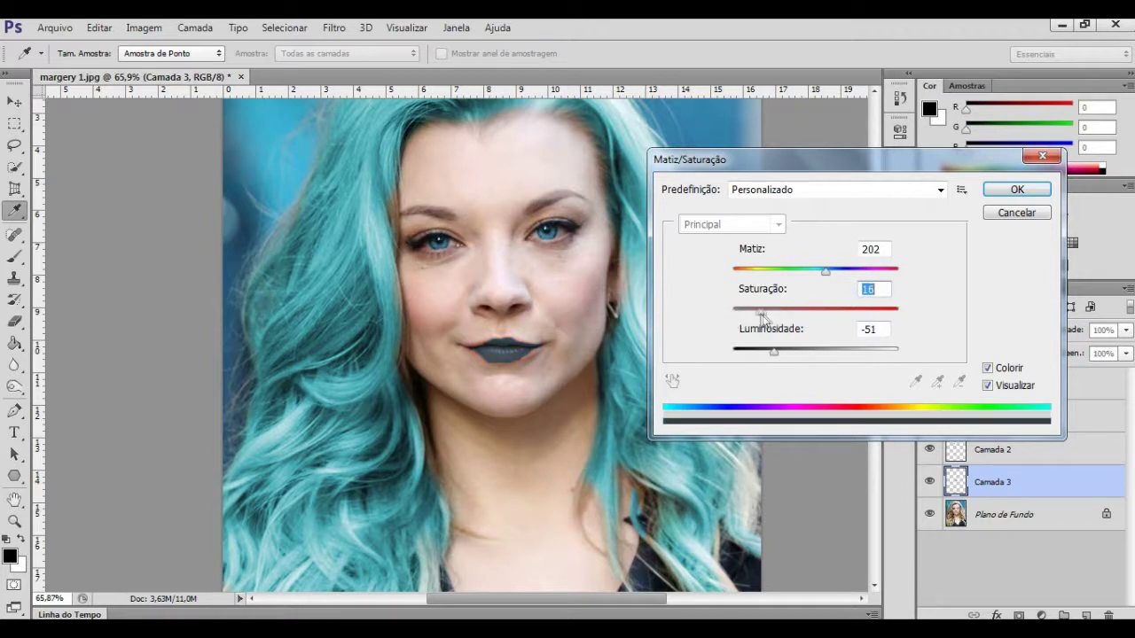
mouse_move(804, 350)
mouse_down()
mouse_move(824, 356)
mouse_move(810, 355)
mouse_up()
click(1017, 188)
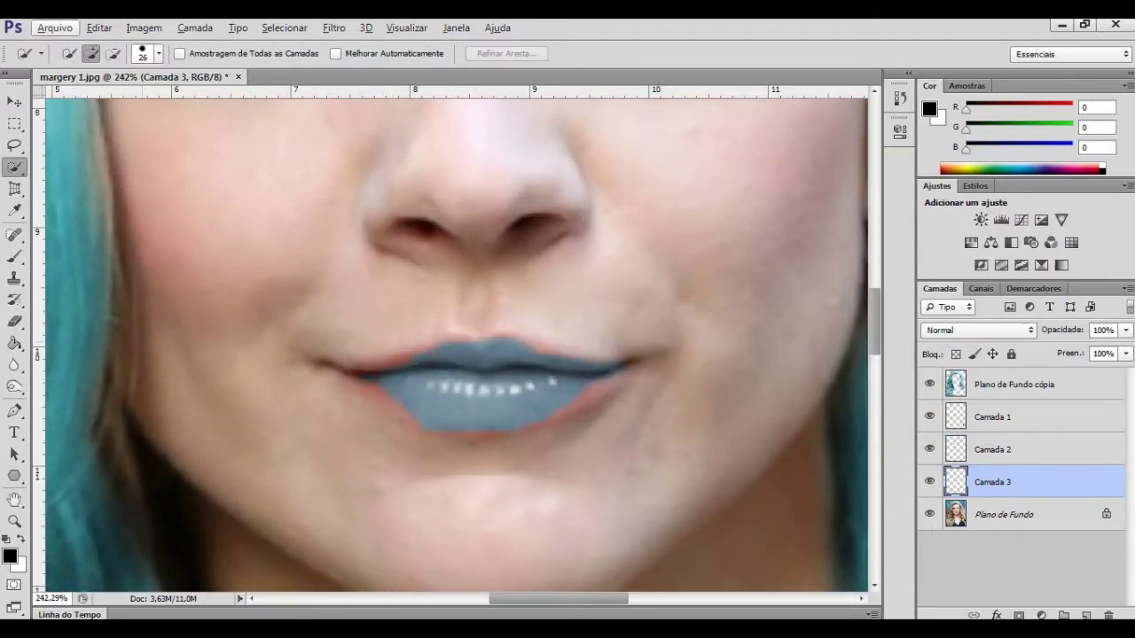
Erase the blue overspill around the lips on Camada 3 with a soft 70 px eraser
key(e)
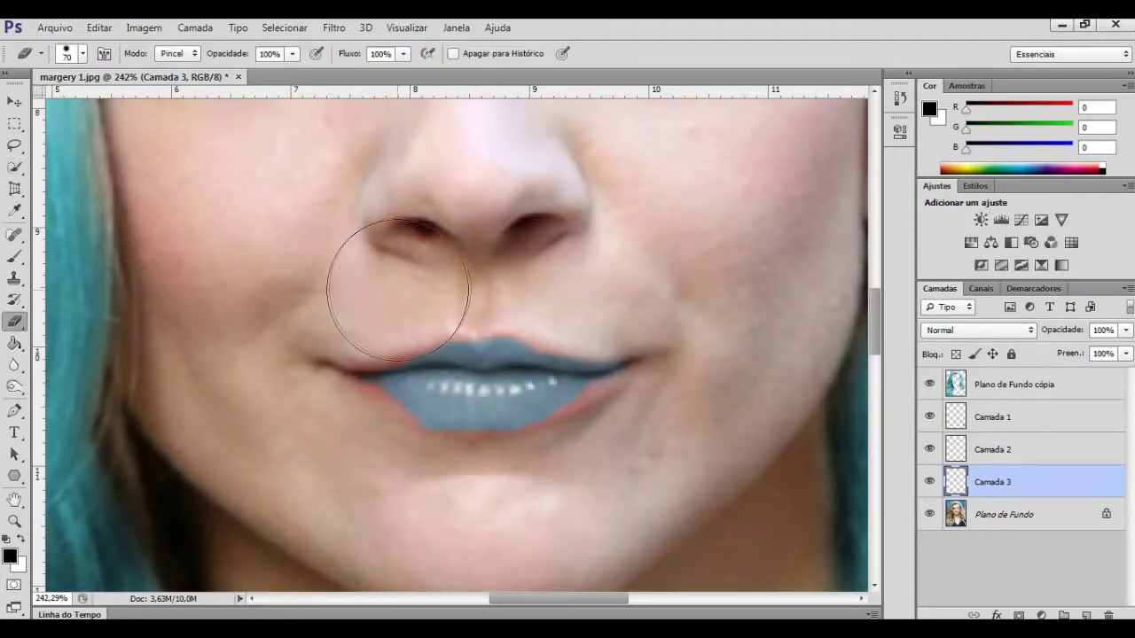
right_click(413, 217)
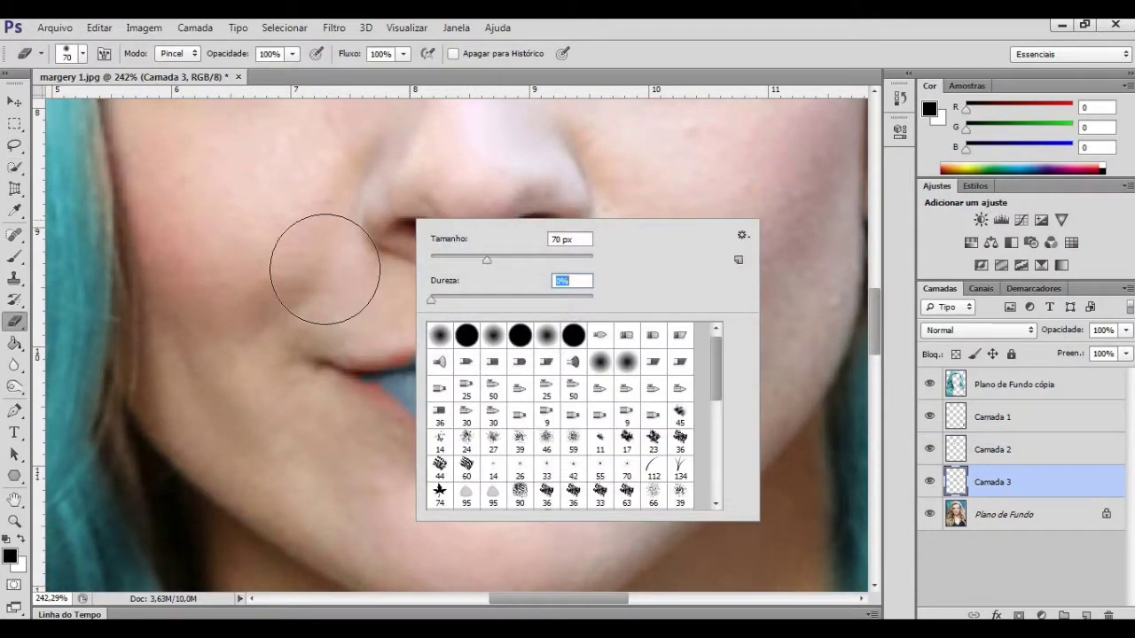
click(324, 266)
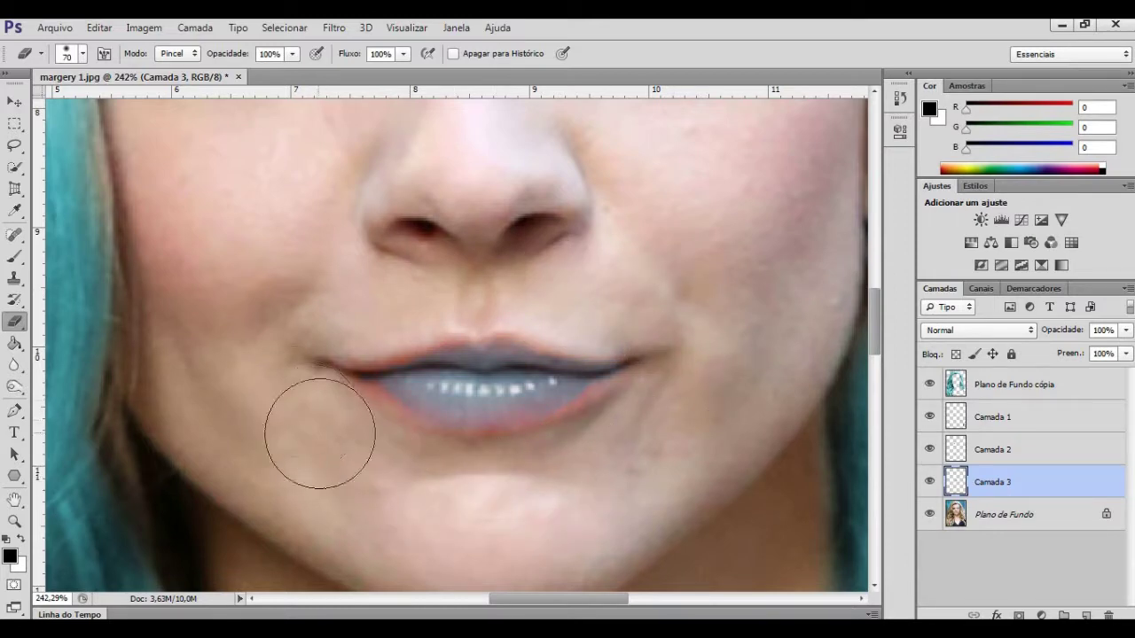
scroll(315, 431, down, 3)
scroll(315, 431, down, 2)
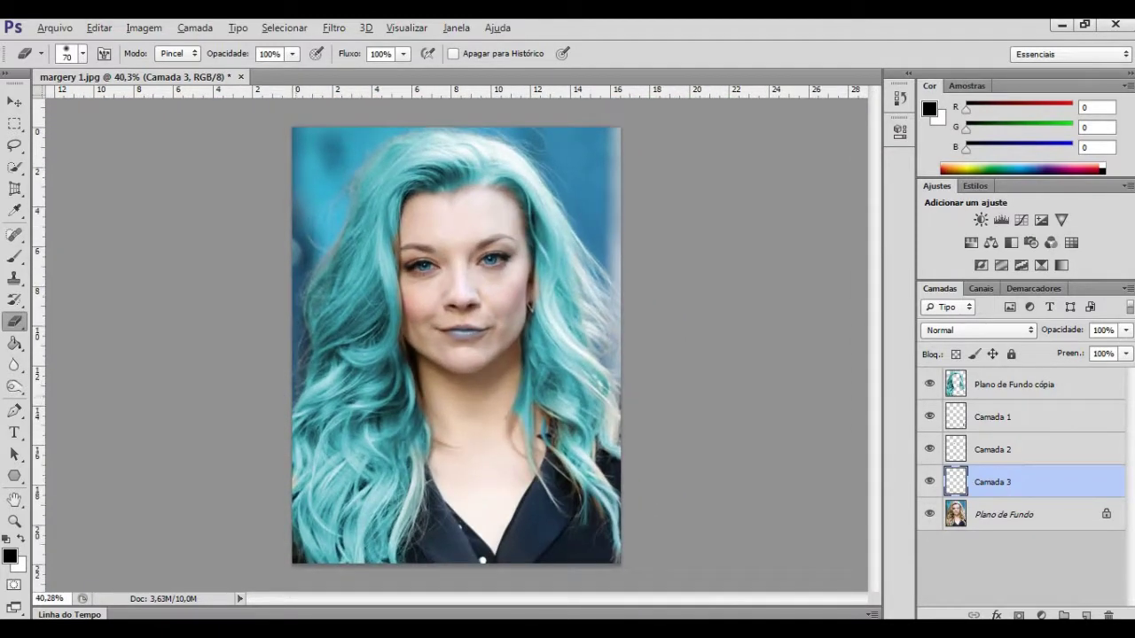
scroll(456, 346, down, 1)
Create a new 1280×720 transparent document
click(50, 24)
click(55, 42)
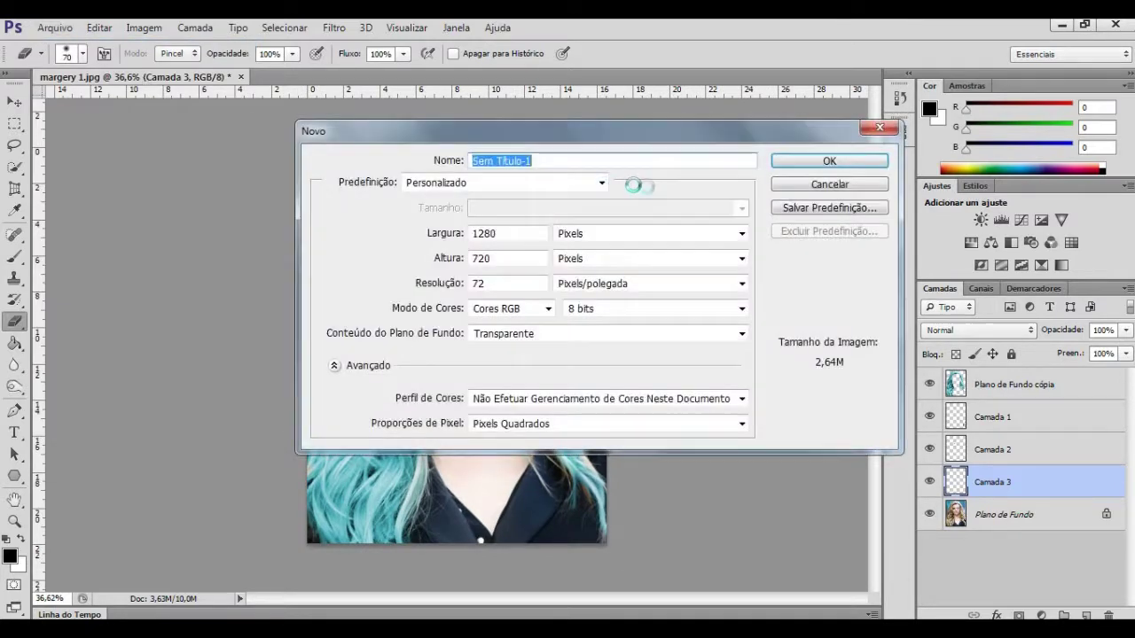
key(Escape)
Back in the portrait document, select the whole portrait with a rectangular marquee
click(133, 76)
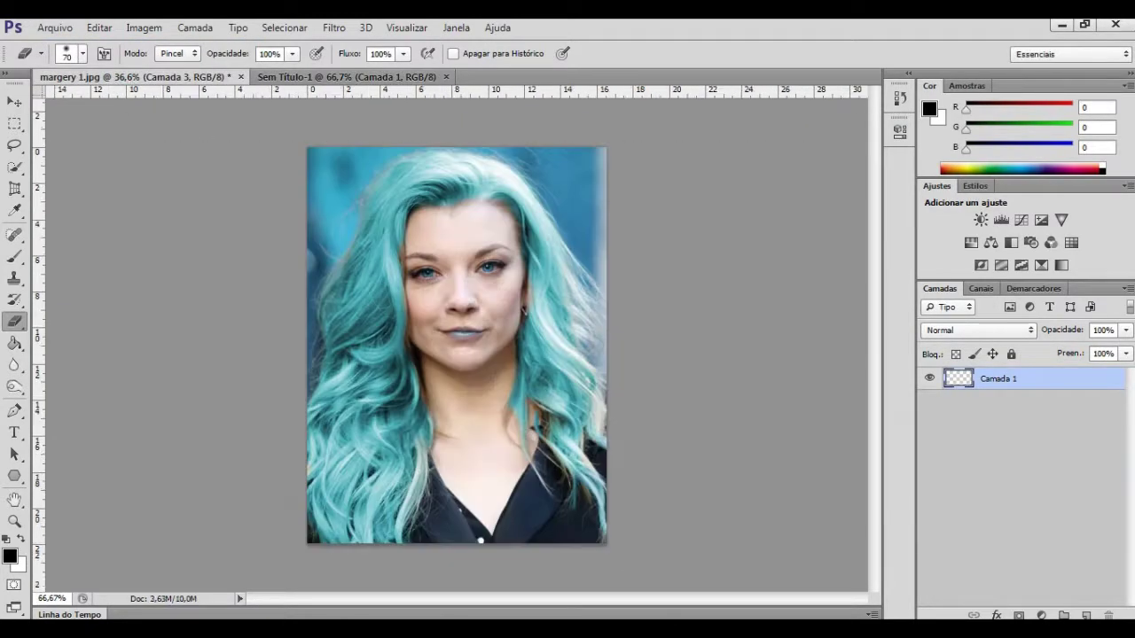
key(m)
drag(230, 133, 709, 532)
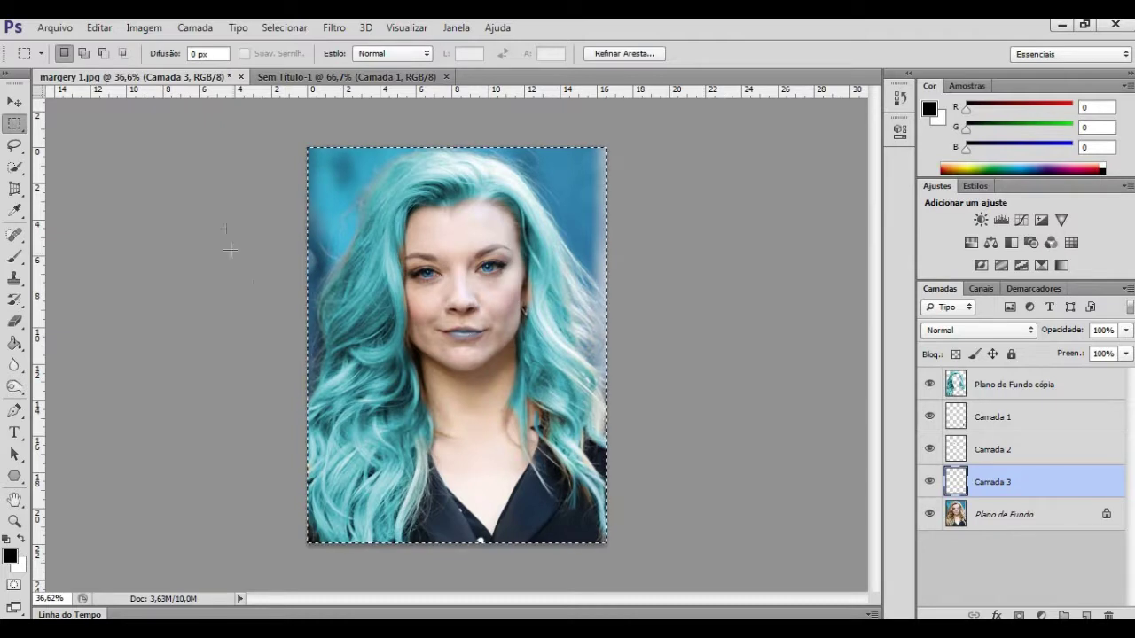
Select the background, Camada 1–3 and top copy layers and merge them into one
key(v)
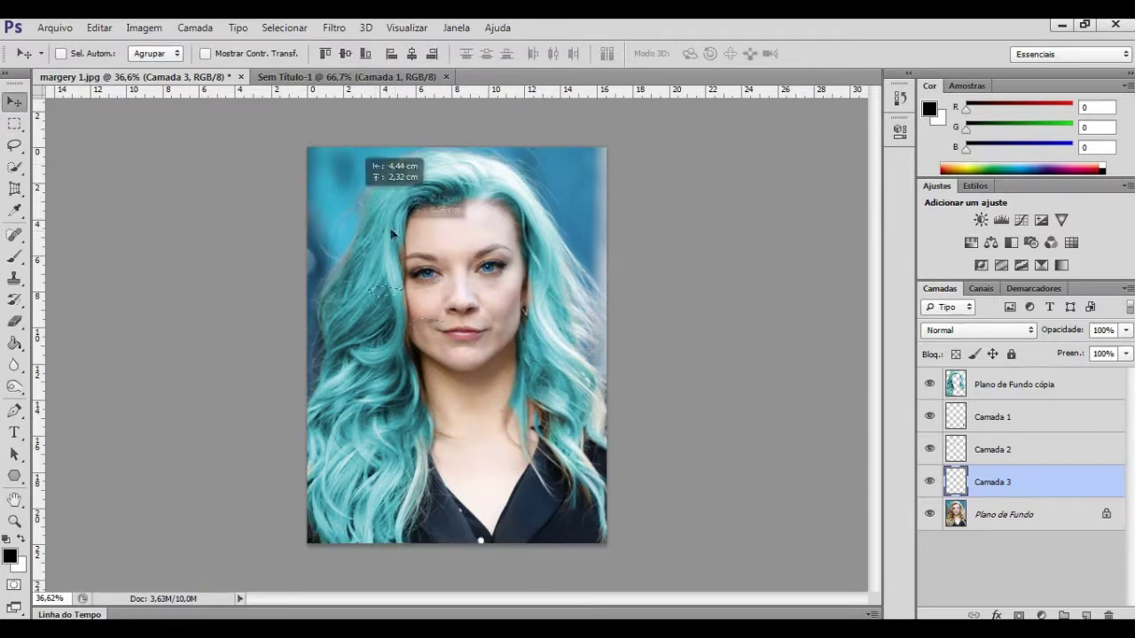
click(982, 519)
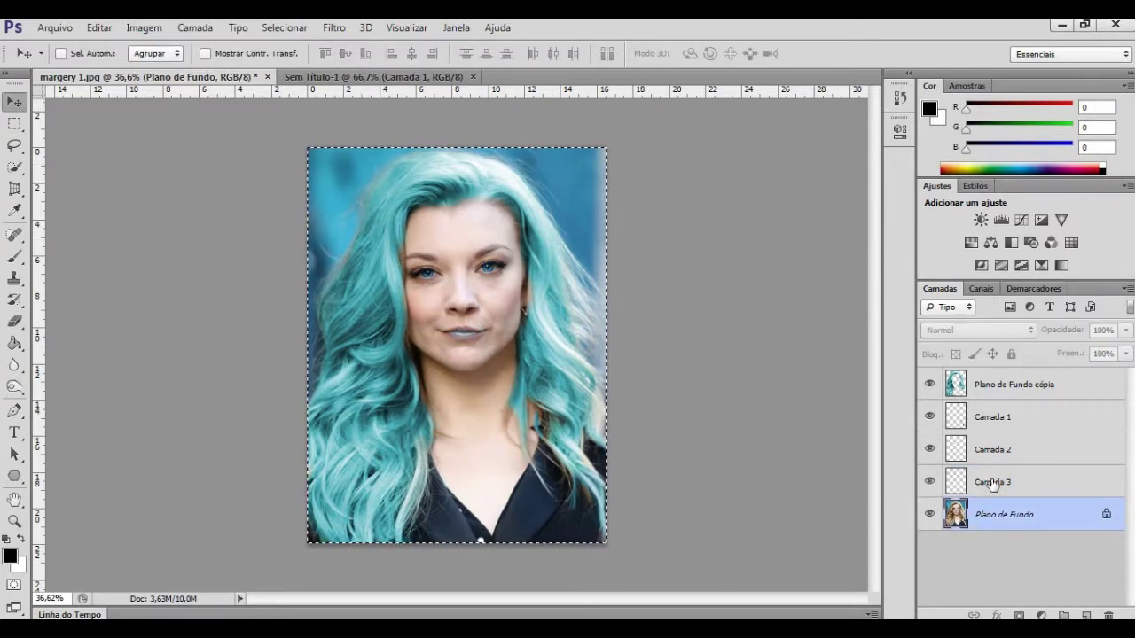
shift+click(989, 482)
shift+click(991, 449)
shift+click(993, 416)
shift+click(995, 387)
key(ctrl+e)
Drag the merged portrait into Sem Título-1 and start Free Transform on it
mouse_move(501, 314)
mouse_down()
mouse_move(304, 79)
mouse_move(450, 359)
mouse_move(597, 385)
mouse_up()
key(ctrl+t)
key(ctrl+0)
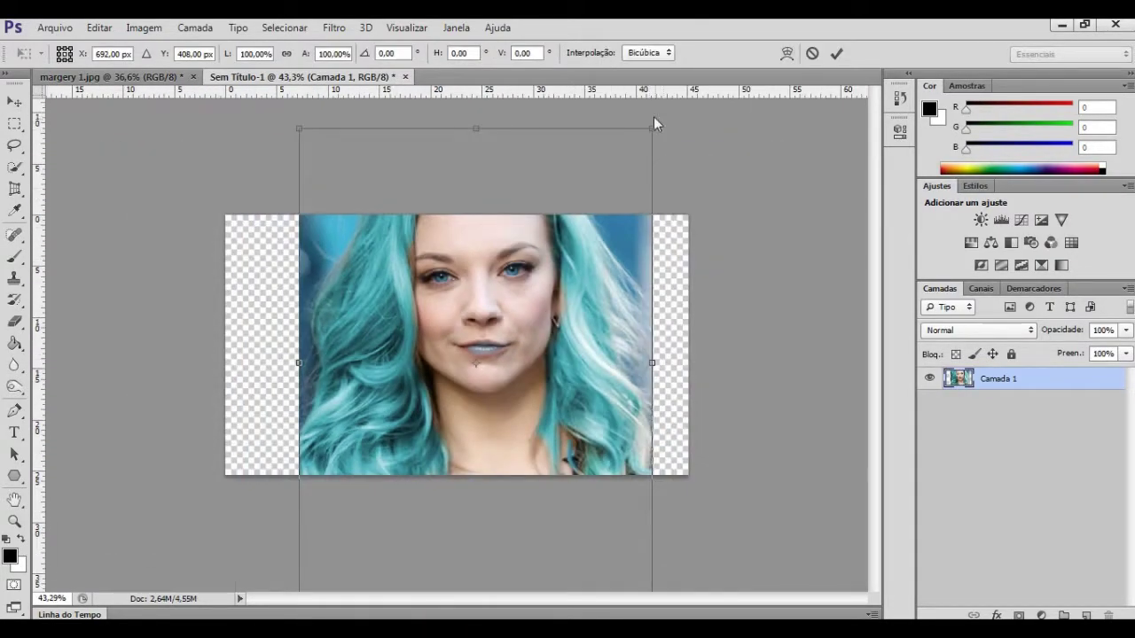
Scale the portrait to the canvas height and centre it, leaving empty sides
mouse_move(651, 129)
mouse_down()
mouse_move(524, 284)
mouse_move(547, 249)
mouse_up()
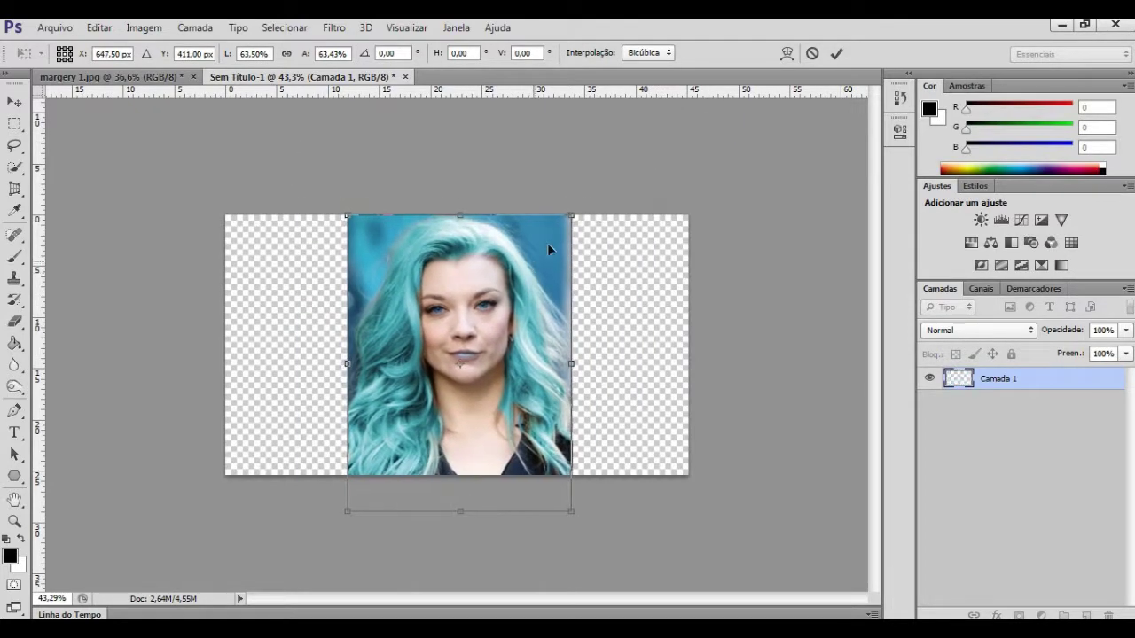
drag(573, 217, 578, 207)
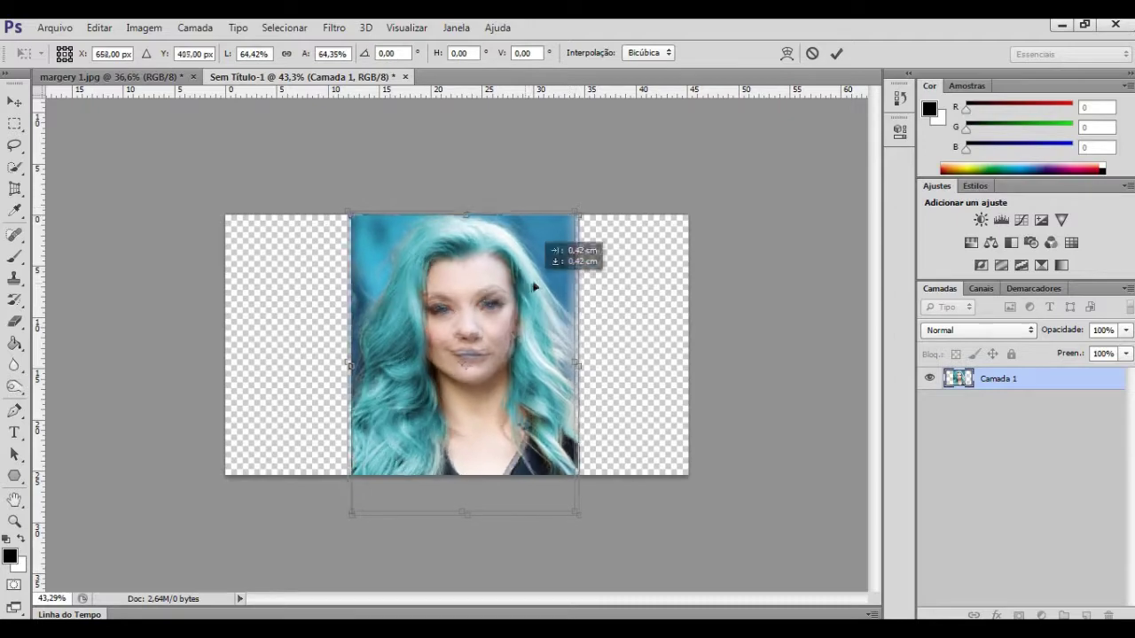
drag(521, 285, 525, 280)
key(Return)
Fit the canvas in the window and duplicate the portrait layer
key(ctrl+0)
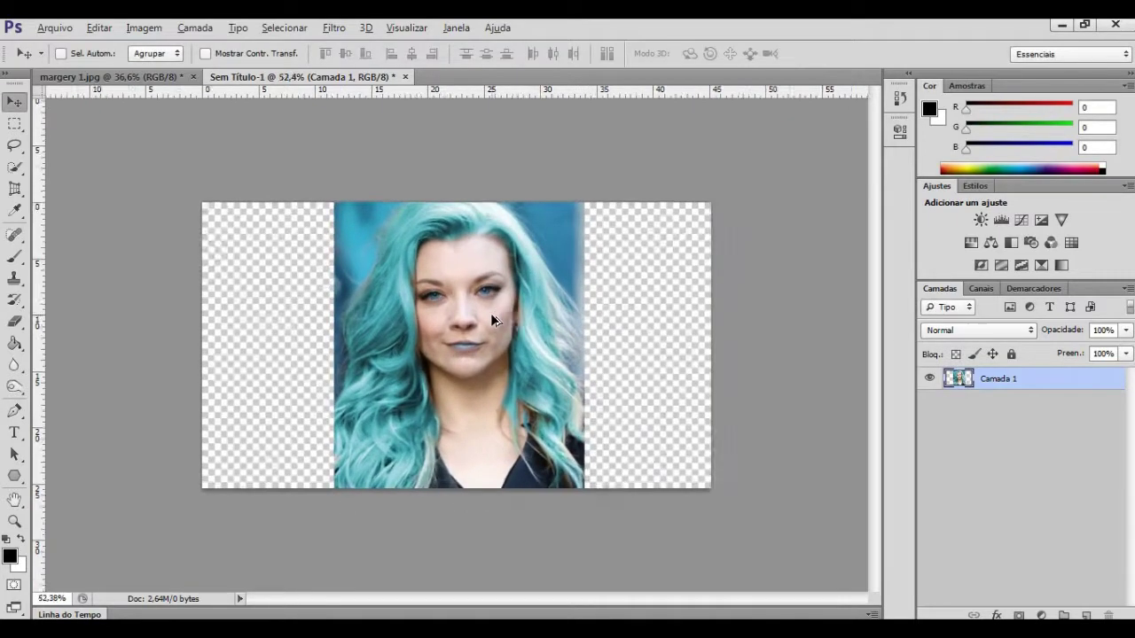
scroll(428, 301, down, 2)
scroll(429, 303, up, 1)
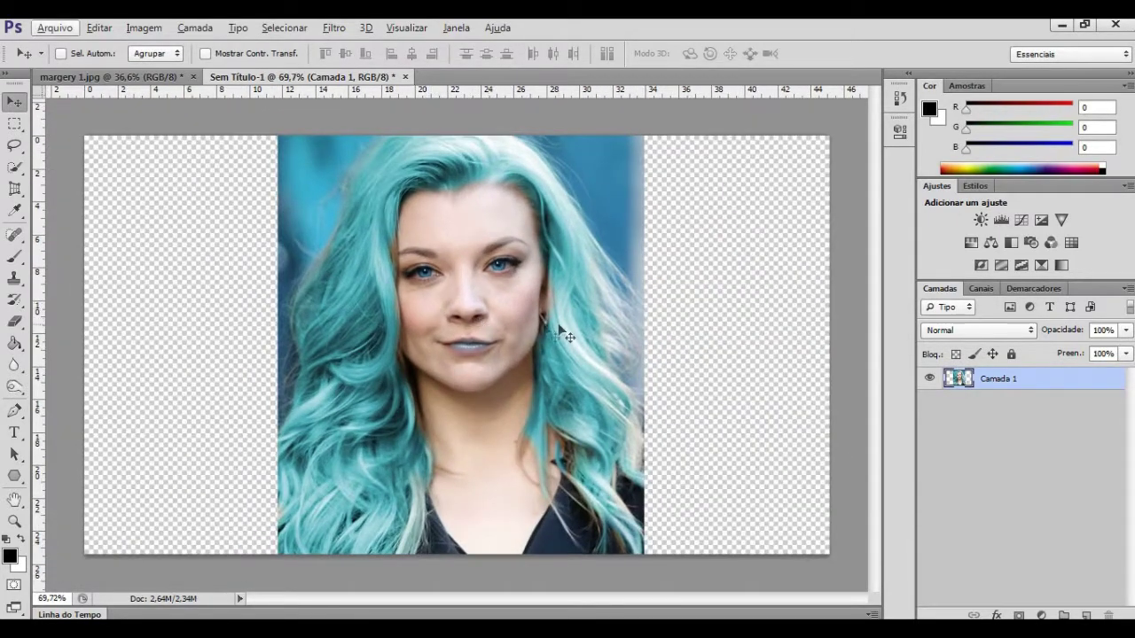
scroll(479, 335, down, 1)
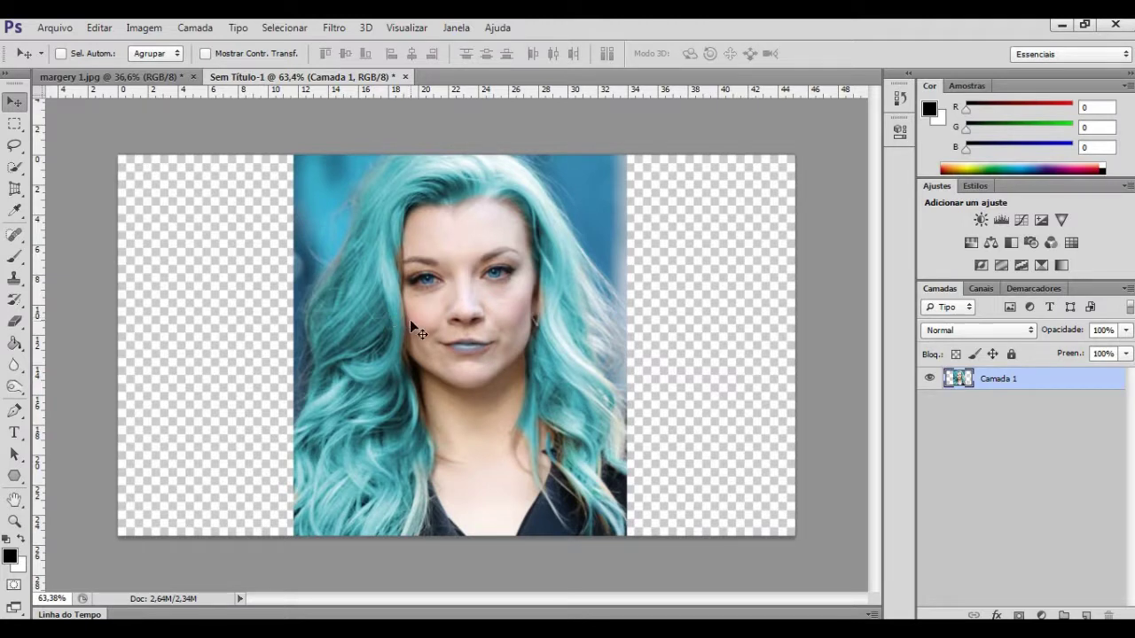
key(ctrl+j)
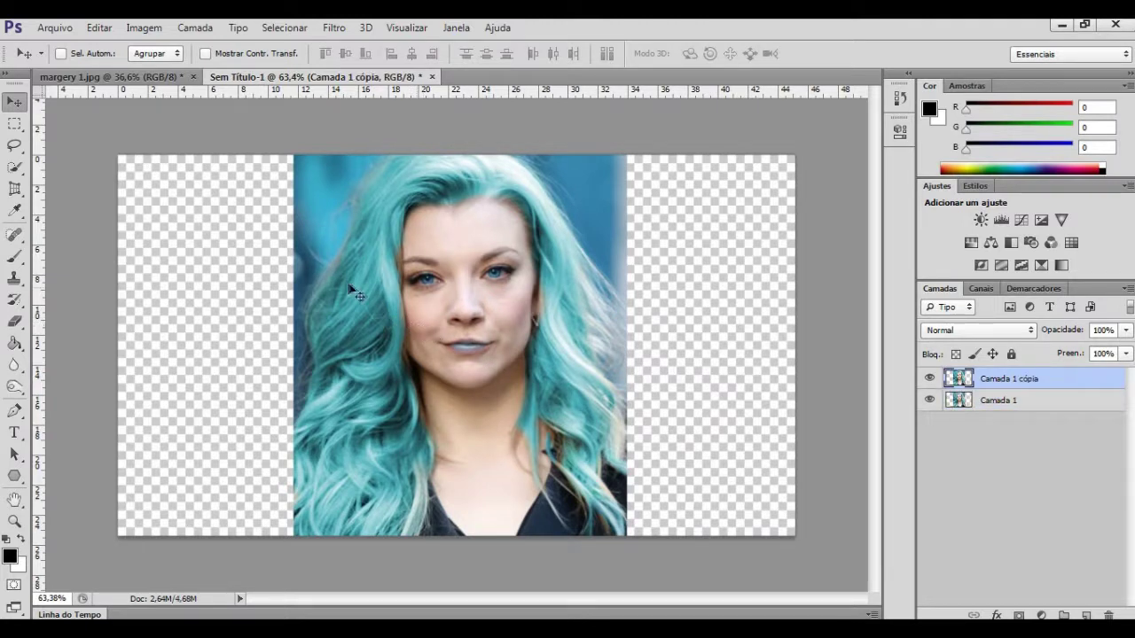
Merge the copy back, select the left canvas strip and stamp it onto a new layer
key(ctrl+e)
click(14, 123)
drag(444, 149, 450, 563)
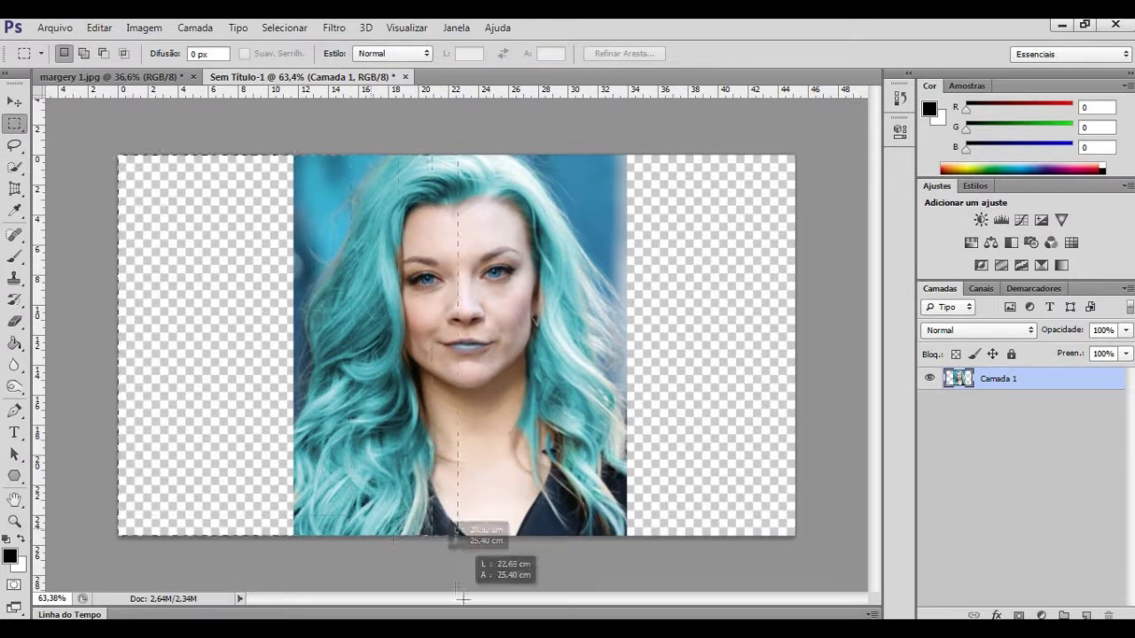
key(ctrl+shift+alt+n)
key(ctrl+d)
key(ctrl+shift+alt+e)
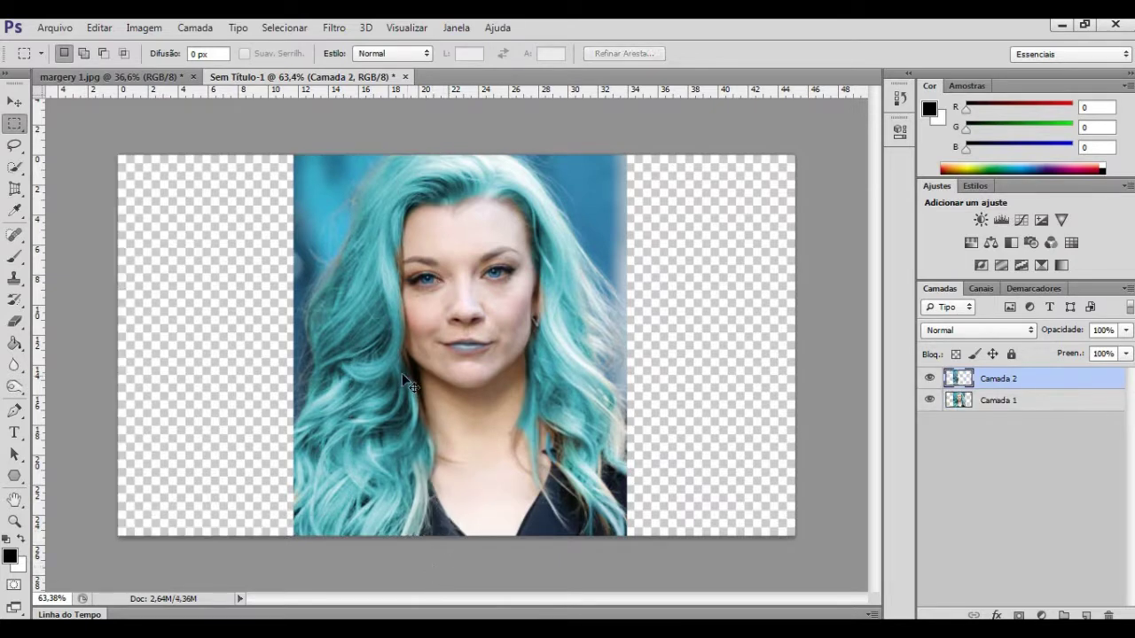
Copy the right hair area to a new layer, try shifting it right, then undo
drag(512, 142, 758, 562)
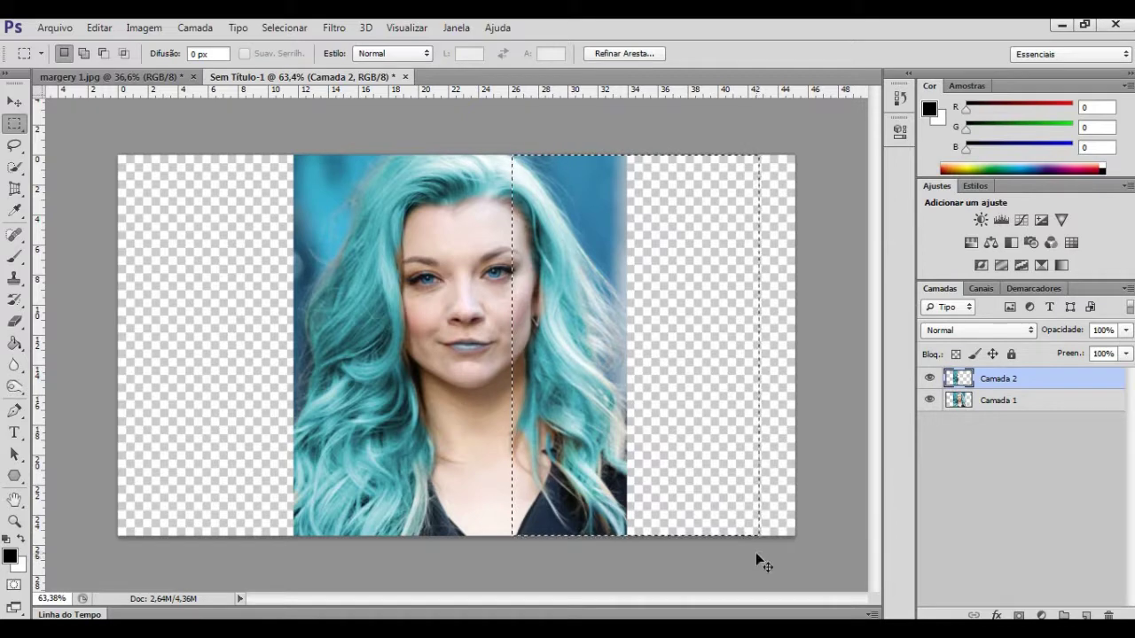
key(ctrl+j)
click(560, 262)
key(alt+bracketleft)
key(ctrl+j)
key(v)
mouse_move(468, 307)
mouse_down()
mouse_move(583, 313)
mouse_move(688, 256)
mouse_up()
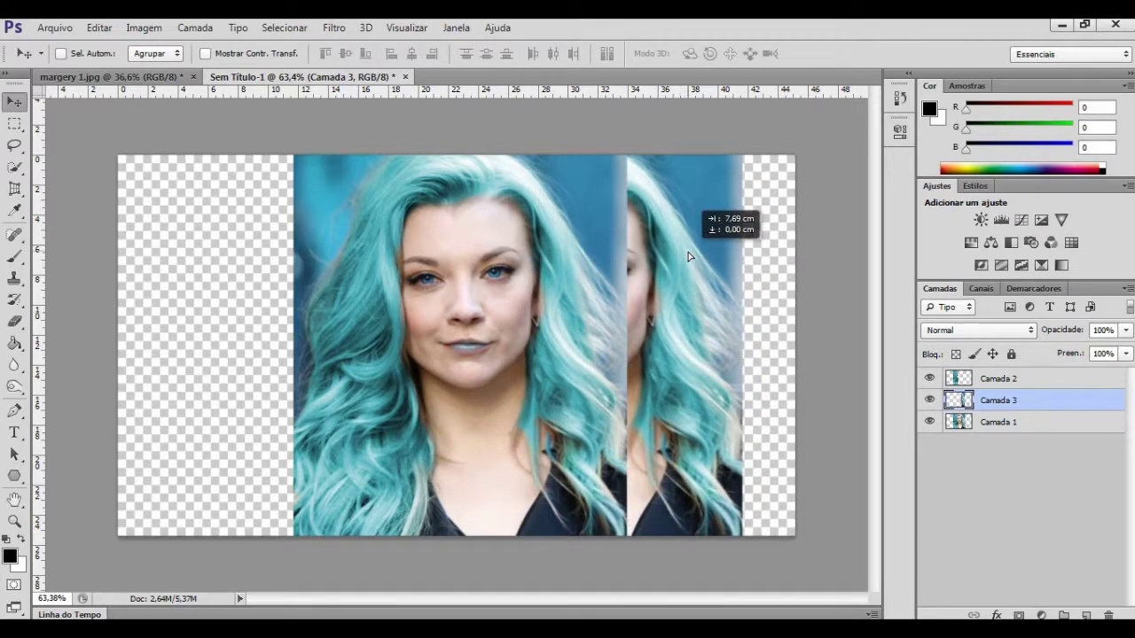
drag(688, 256, 676, 257)
key(ctrl+z)
Merge the extra layers into the portrait and duplicate the portrait layer
key(ctrl+e)
key(ctrl+shift+e)
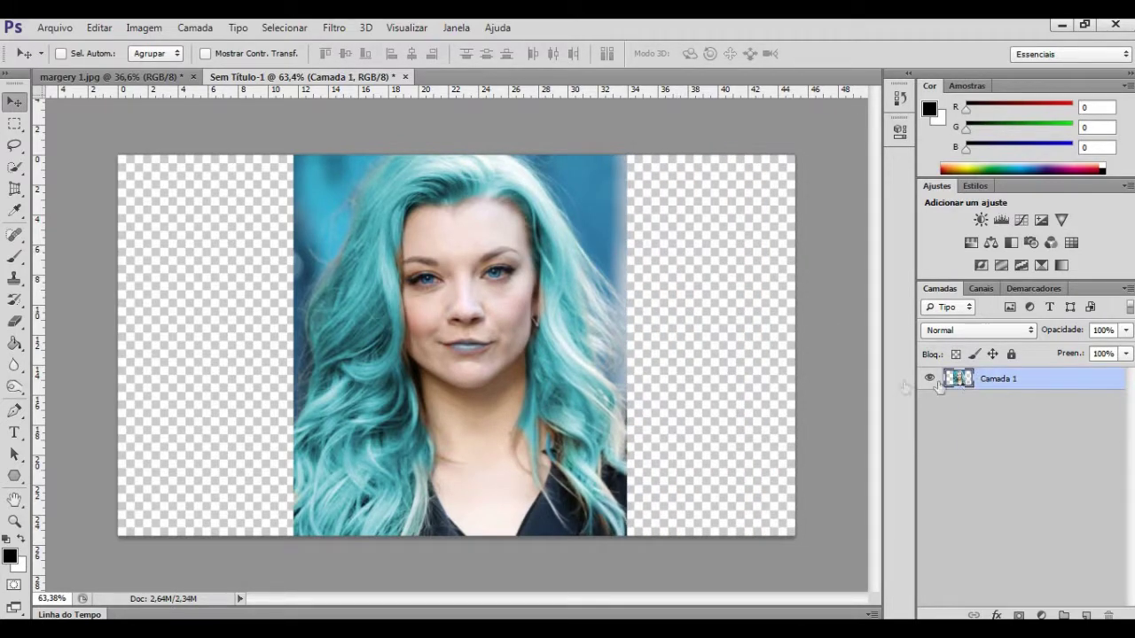
key(ctrl+j)
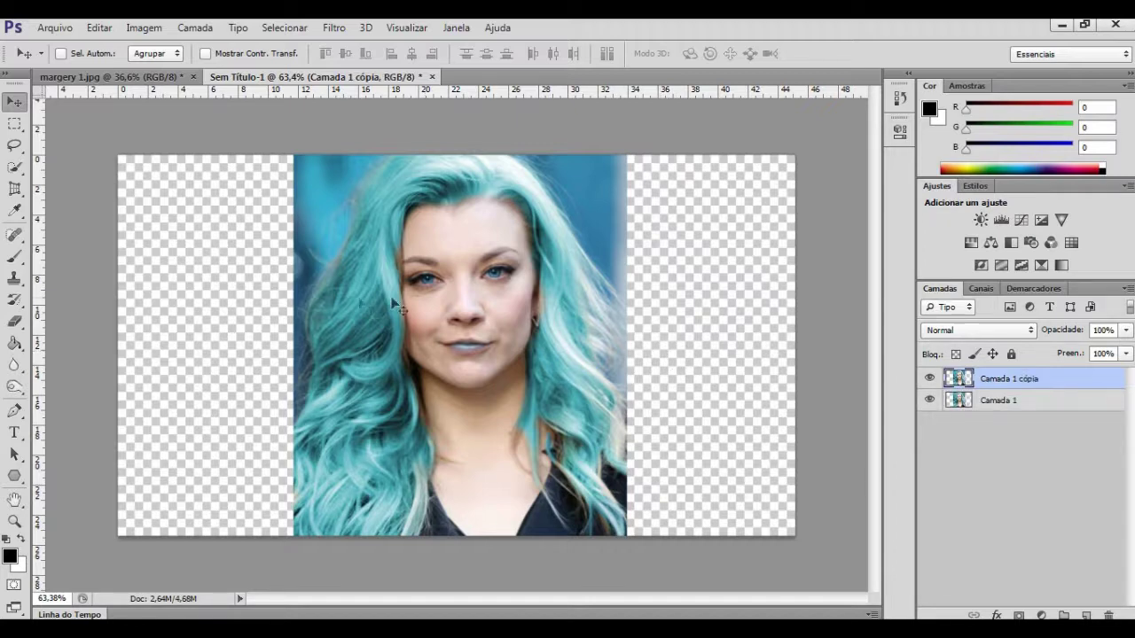
Stretch the portrait copy to both canvas edges and place it behind the original
key(ctrl+t)
drag(291, 368, 120, 364)
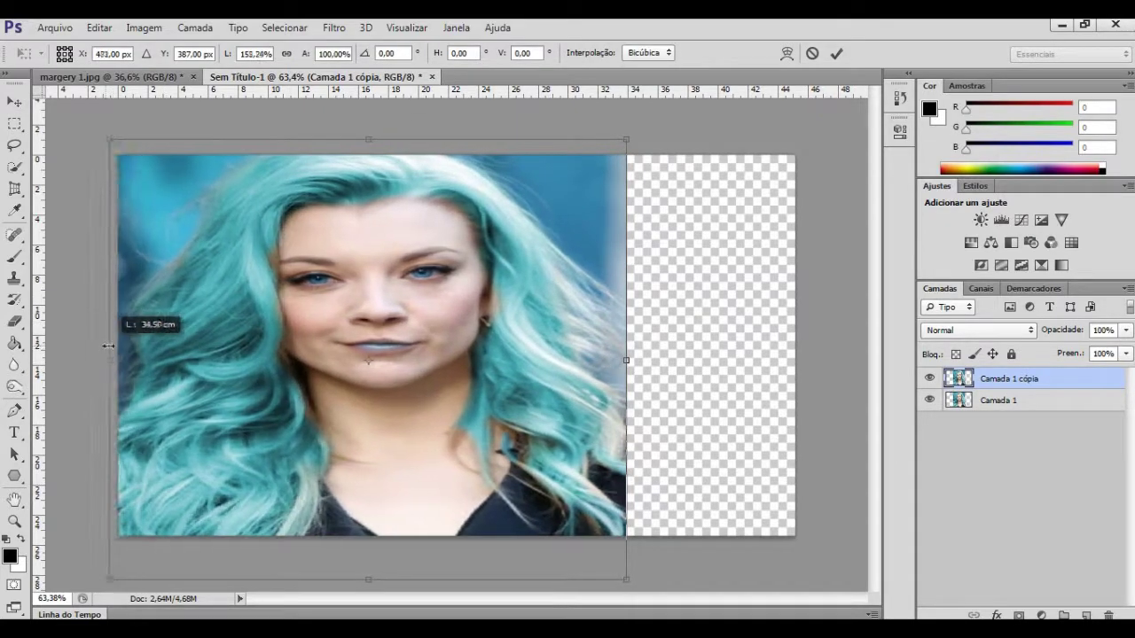
drag(626, 361, 795, 360)
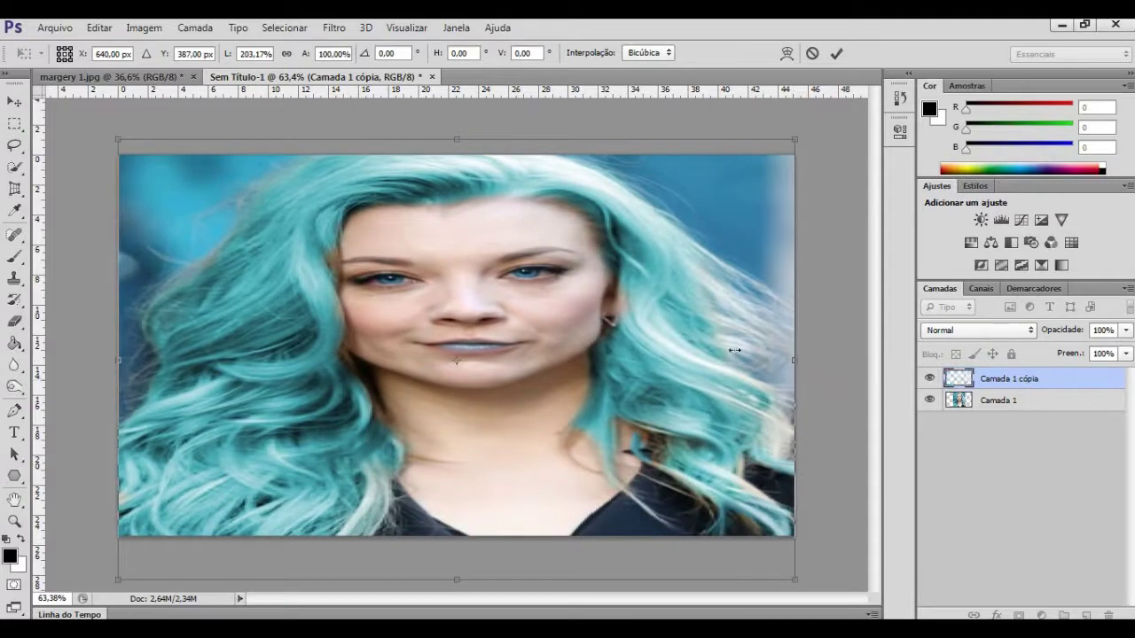
drag(447, 143, 458, 60)
key(Return)
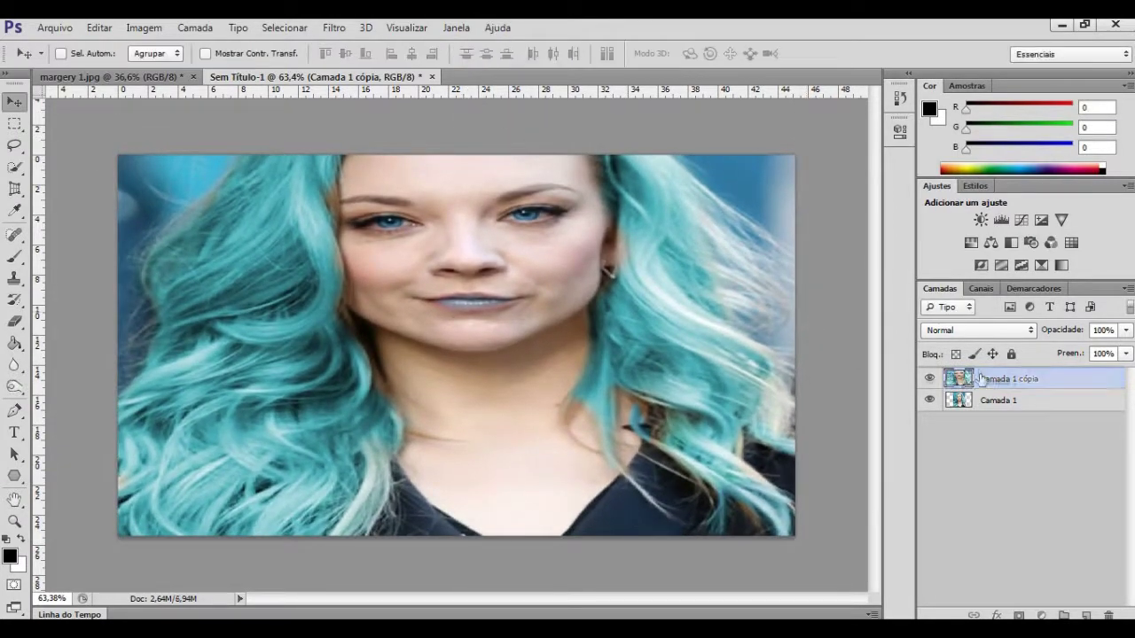
drag(981, 378, 981, 372)
click(981, 400)
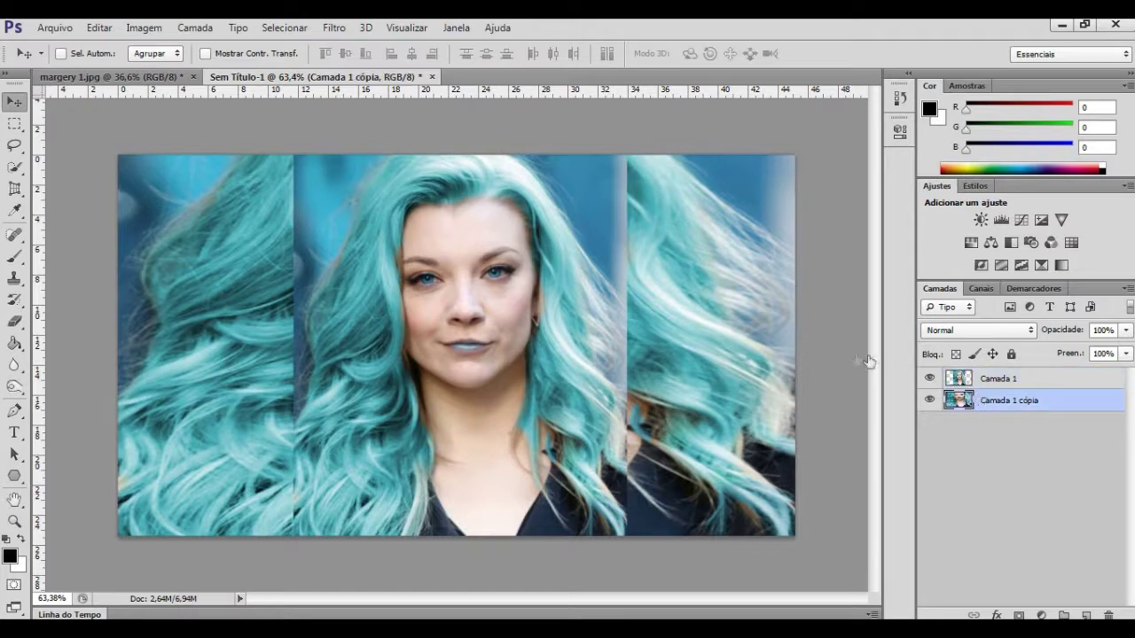
Duplicate the stretched background layer and apply Gaussian Blur, adjusting the radius toward 4.8 px
drag(687, 326, 712, 331)
click(333, 28)
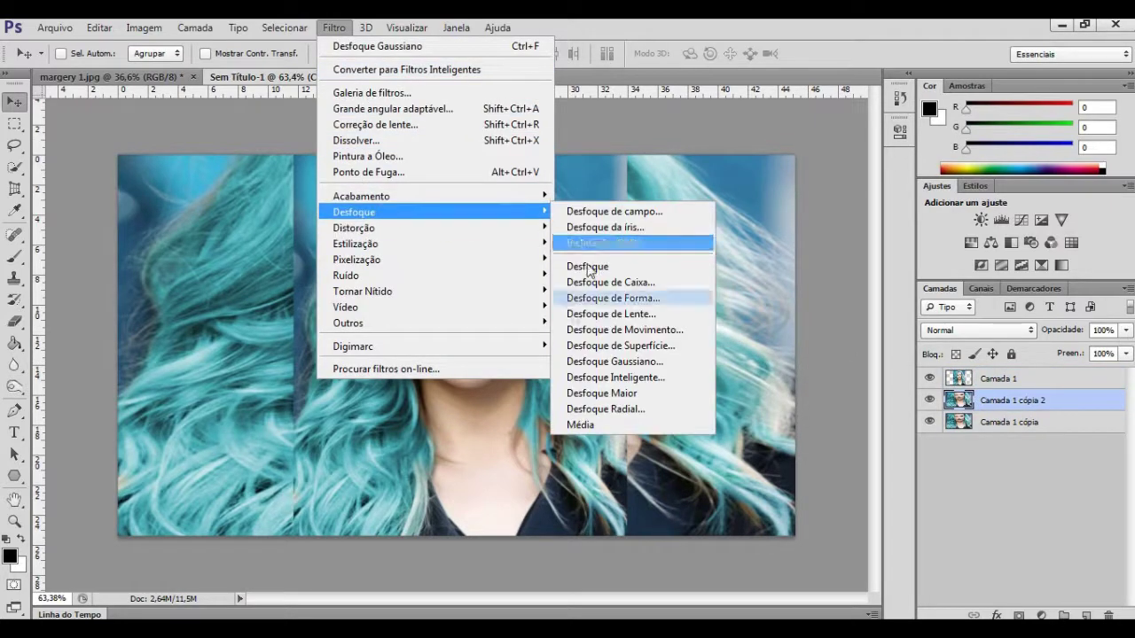
click(611, 364)
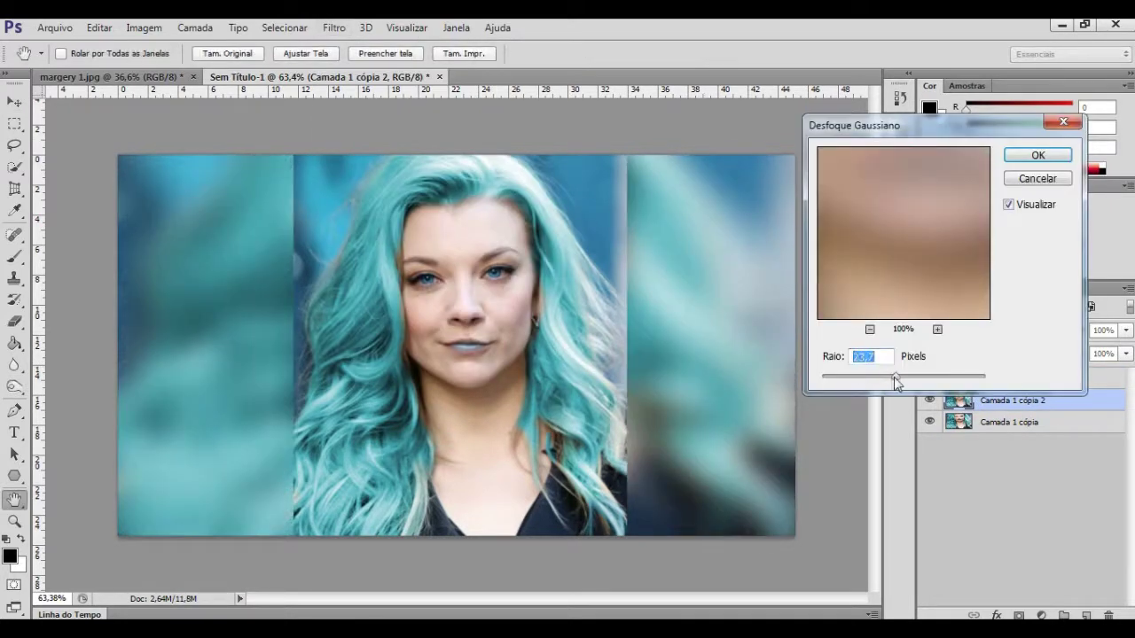
drag(897, 383, 867, 378)
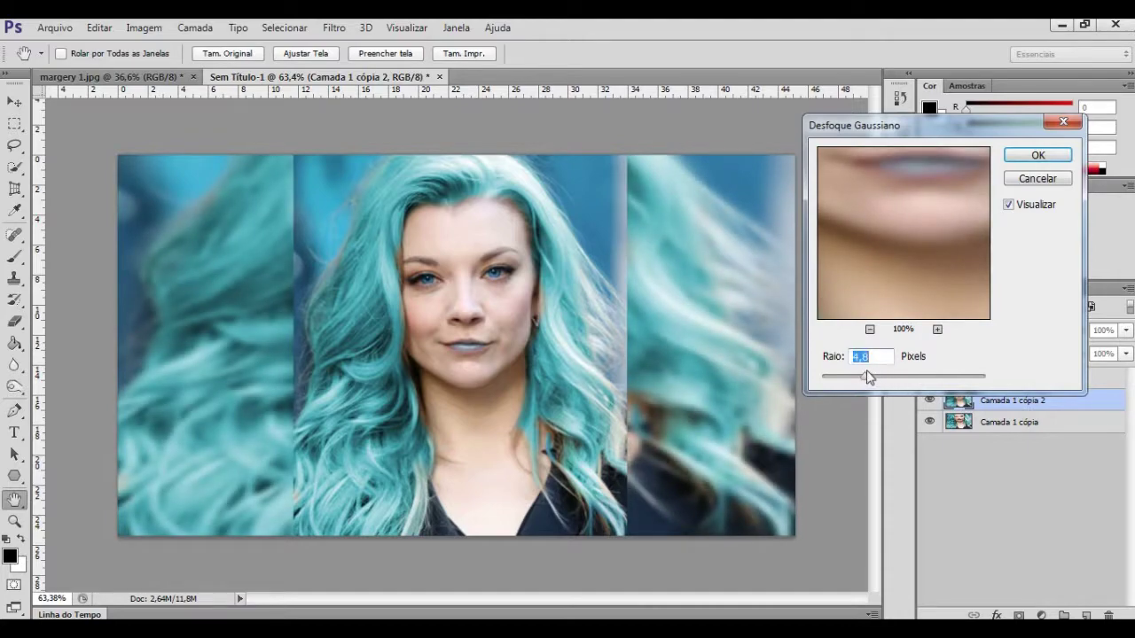